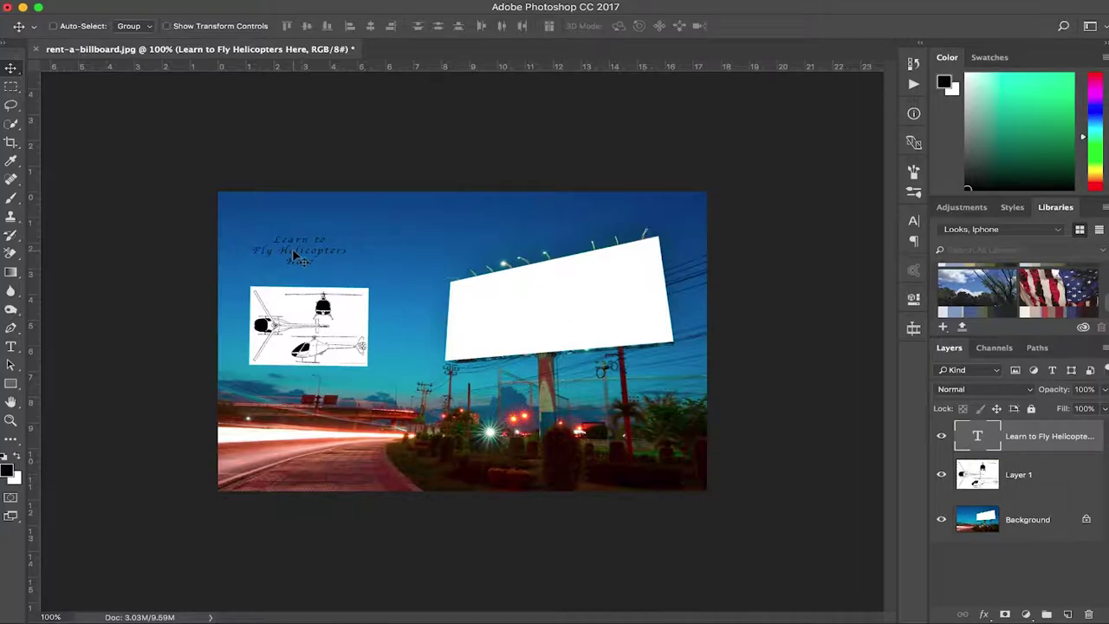
# Move the text onto the billboard's left side and tilt it about -7.8°.
pyautogui.moveTo(295, 253); pyautogui.dragTo(494, 315)
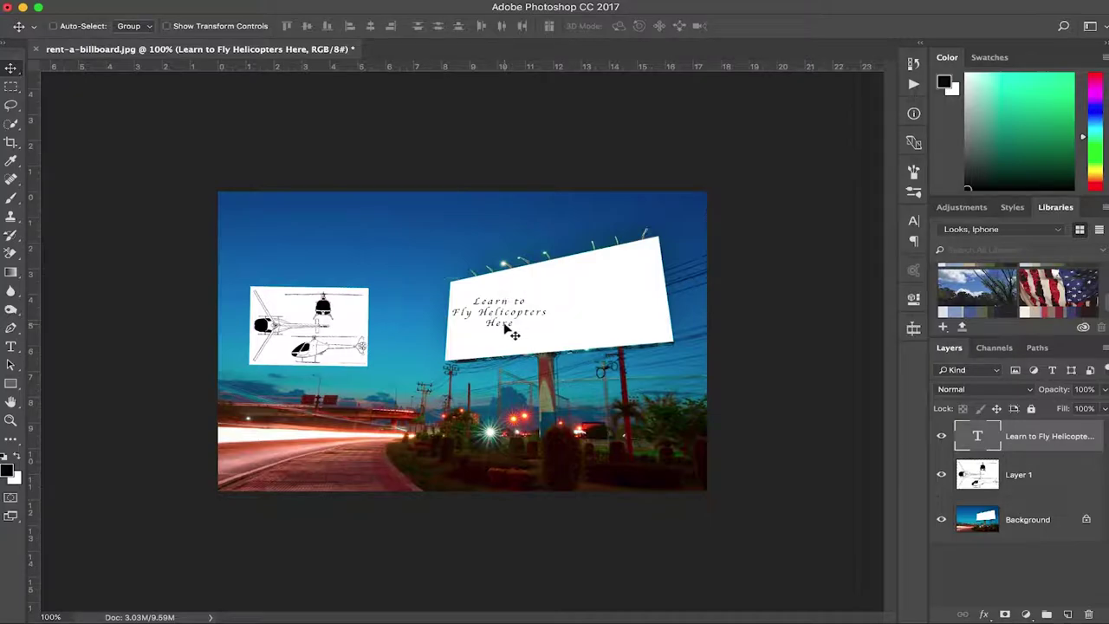
pyautogui.hotkey('ctrl', 't')
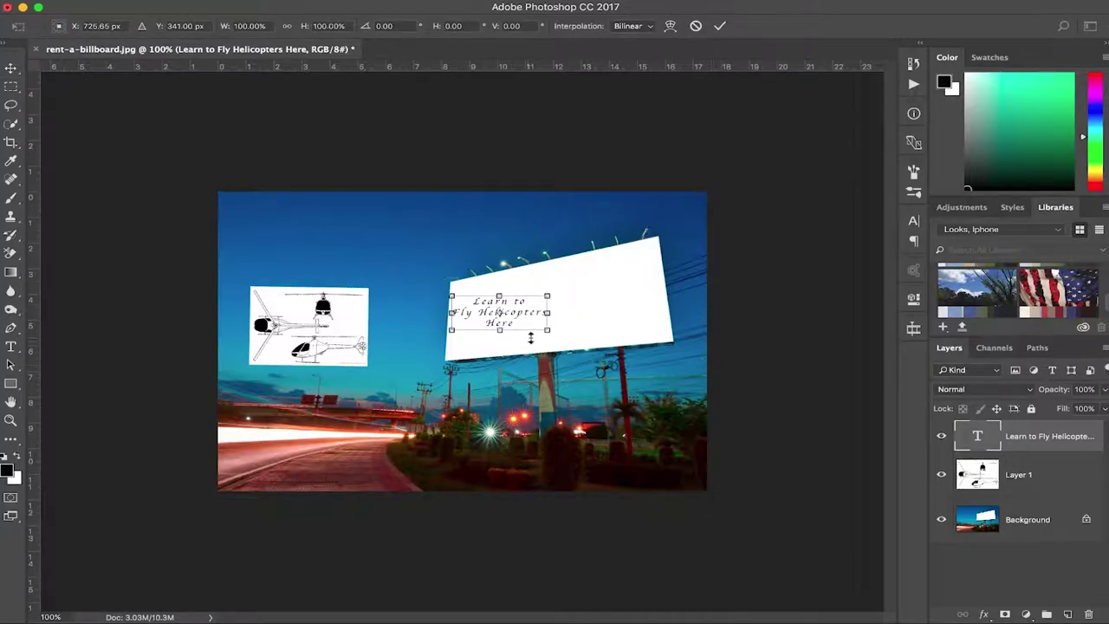
pyautogui.moveTo(556, 340); pyautogui.dragTo(564, 330)
pyautogui.press('Return')
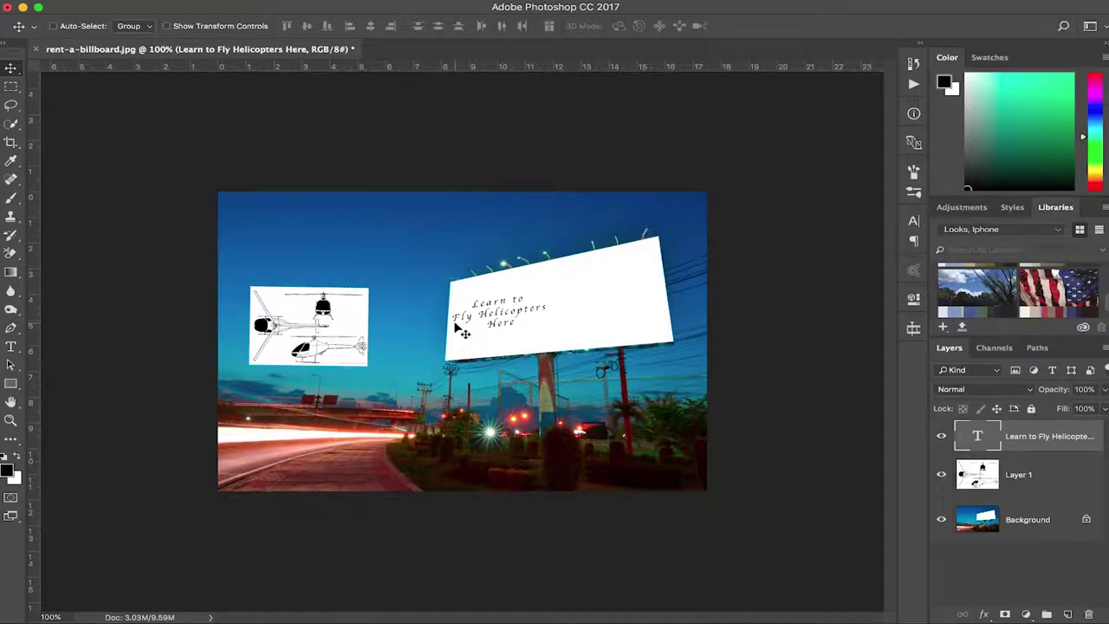
# Move Layer 1's helicopters onto the billboard rotated about -11.4°, then undo that transform.
pyautogui.click(1014, 476)
pyautogui.moveTo(292, 349); pyautogui.dragTo(594, 322)
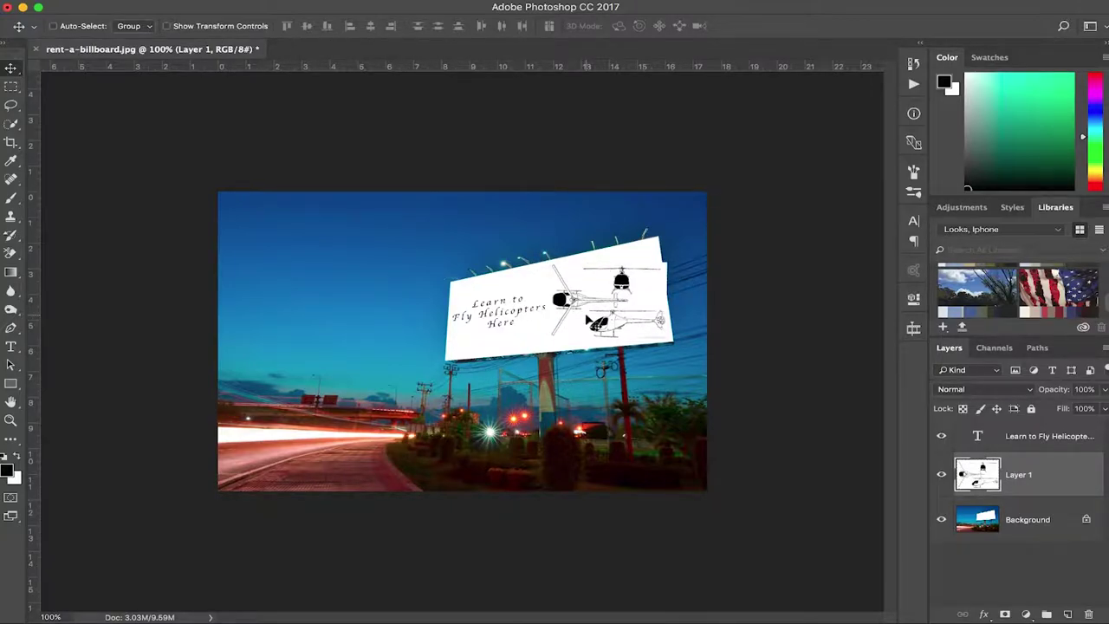
pyautogui.hotkey('ctrl', 't')
pyautogui.moveTo(541, 252); pyautogui.dragTo(534, 267)
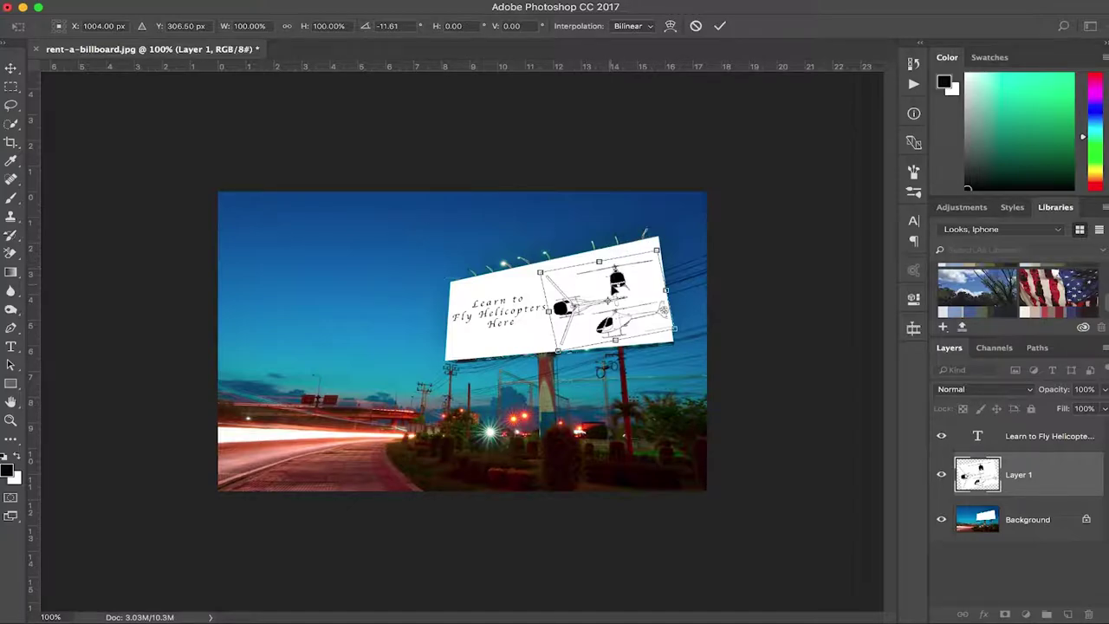
pyautogui.moveTo(615, 291); pyautogui.dragTo(593, 272)
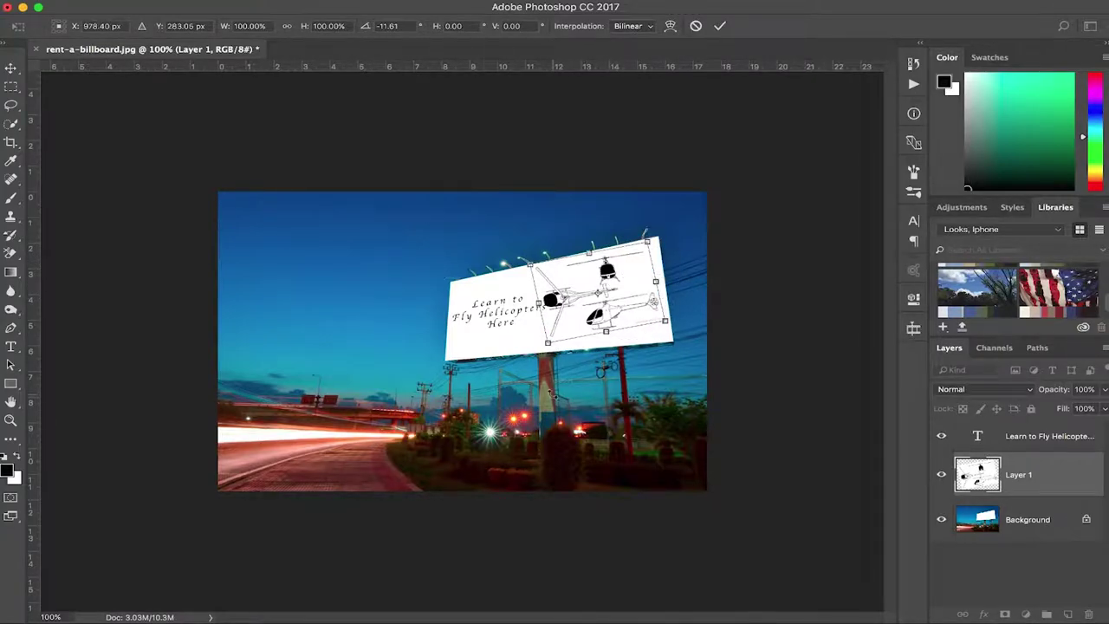
pyautogui.press('Return')
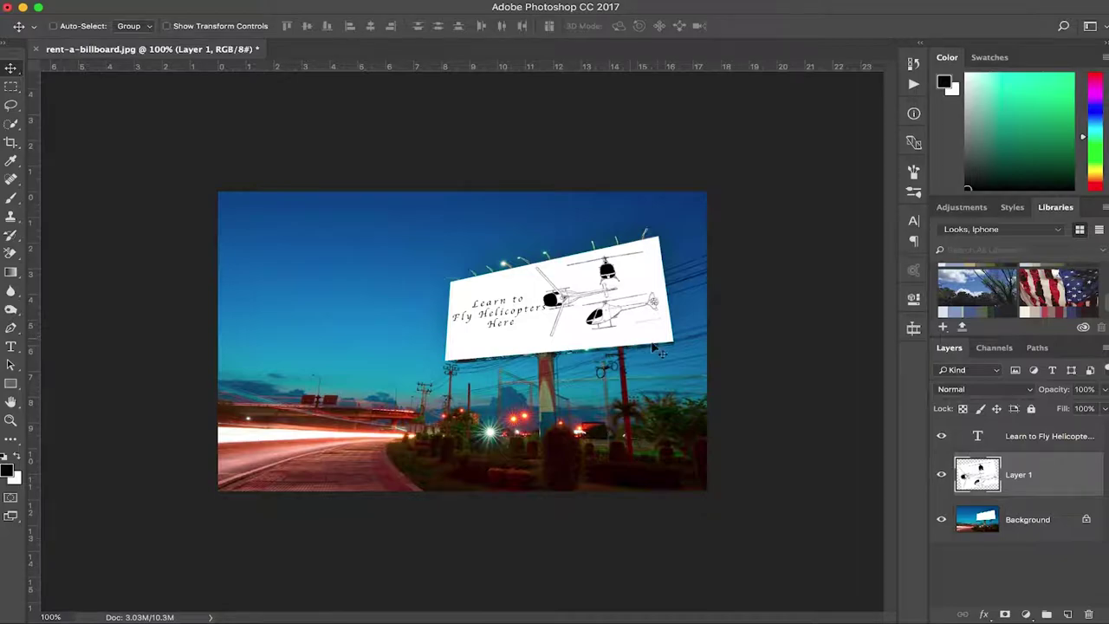
pyautogui.press('super+alt+z')
pyautogui.press('super+alt+z')
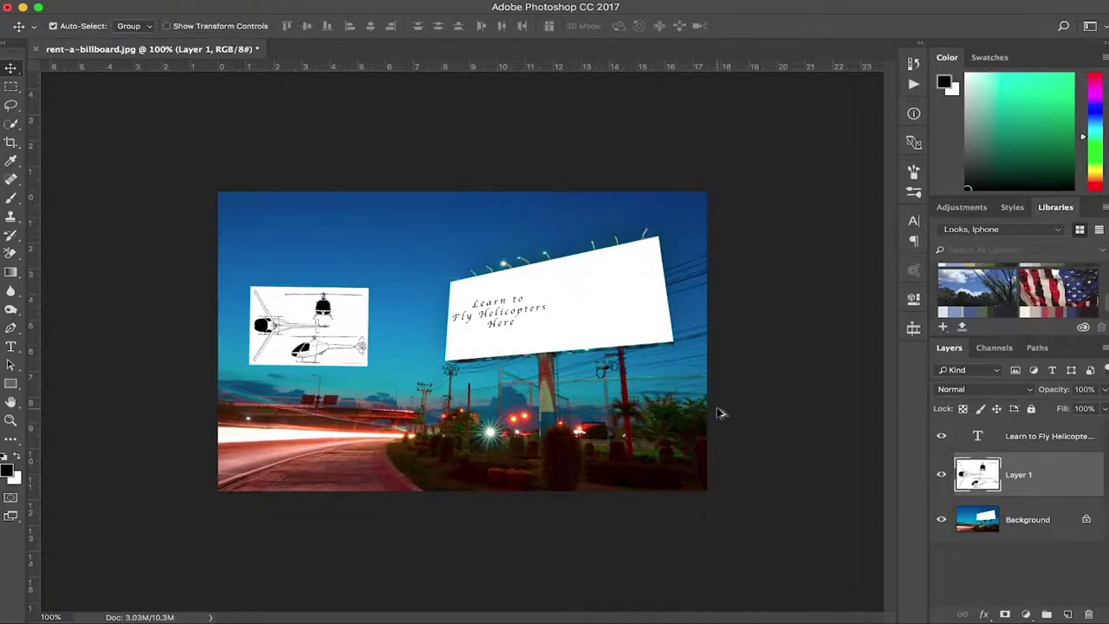
# Undo the text transform, hide the text layer, and place a hidden Background copy at the stack's top.
pyautogui.press('super+alt+z')
pyautogui.press('super+alt+z')
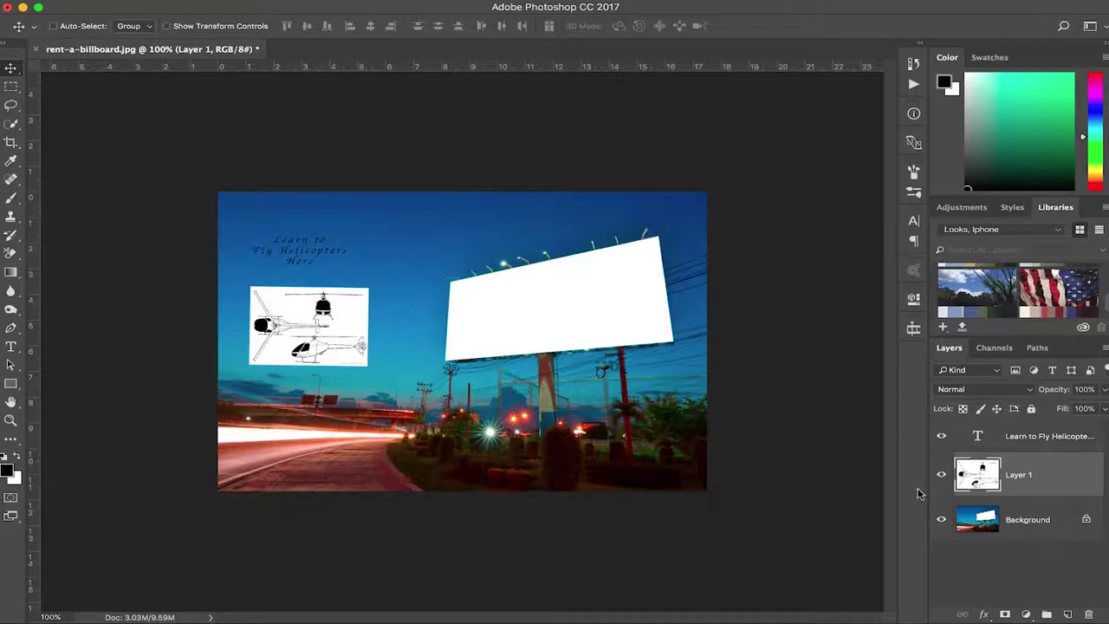
pyautogui.keyDown('alt'); pyautogui.click(941, 519); pyautogui.keyUp('alt')
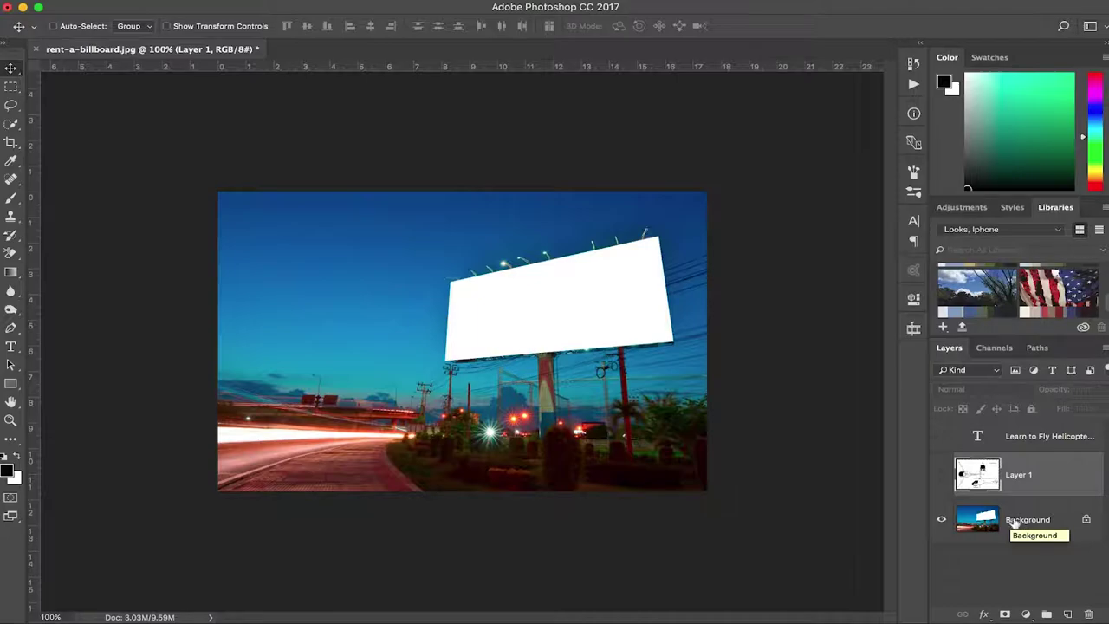
pyautogui.click(974, 521)
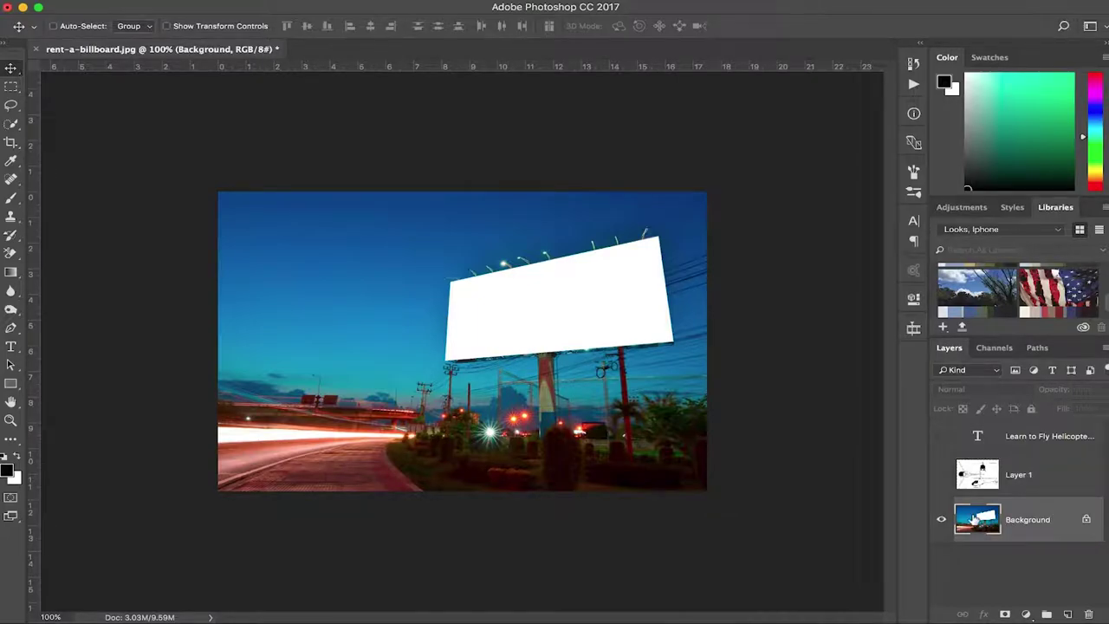
pyautogui.press('super+j')
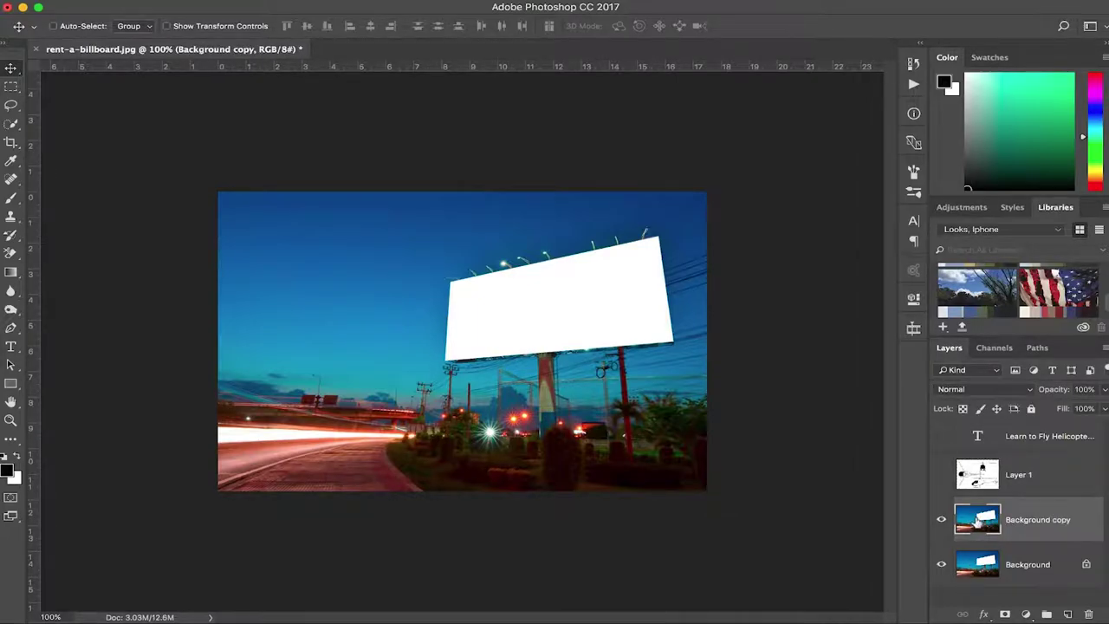
pyautogui.moveTo(982, 523); pyautogui.dragTo(978, 440)
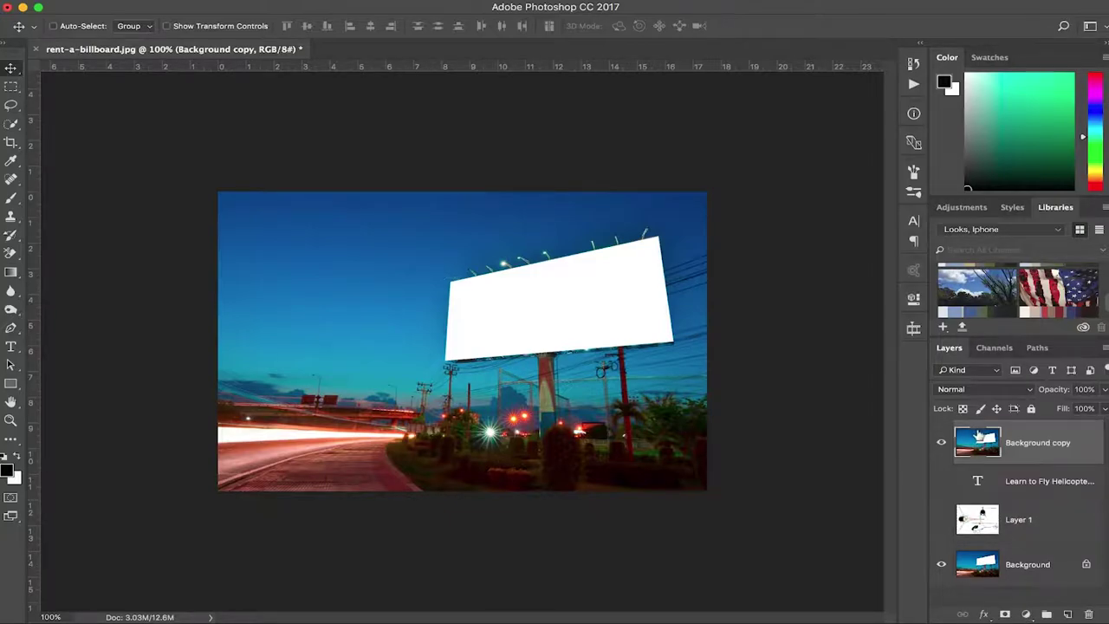
pyautogui.click(942, 443)
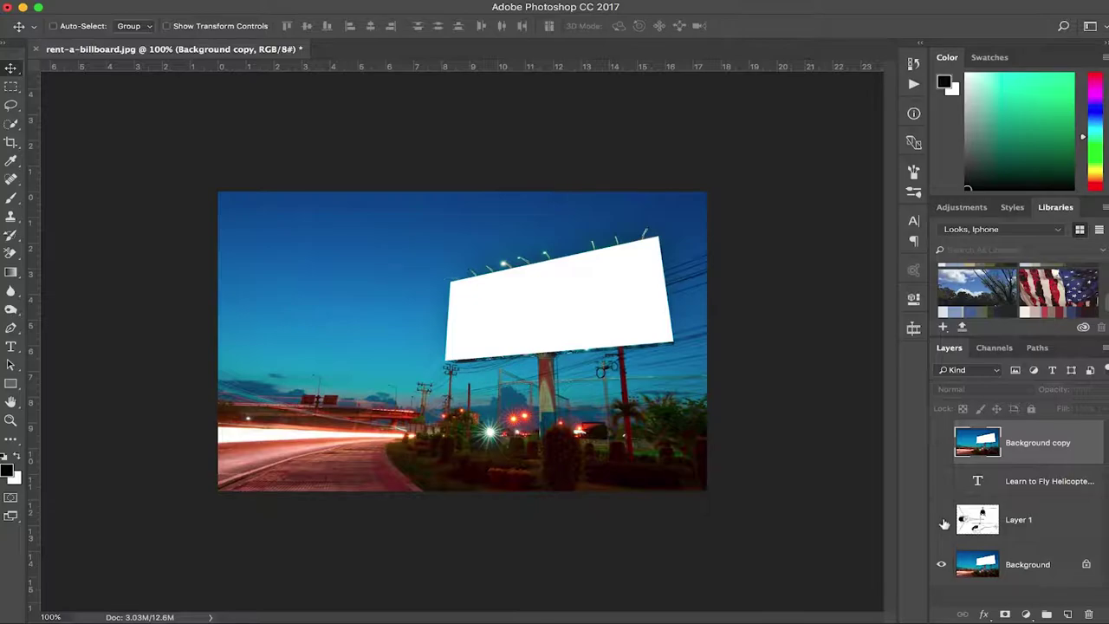
pyautogui.click(943, 521)
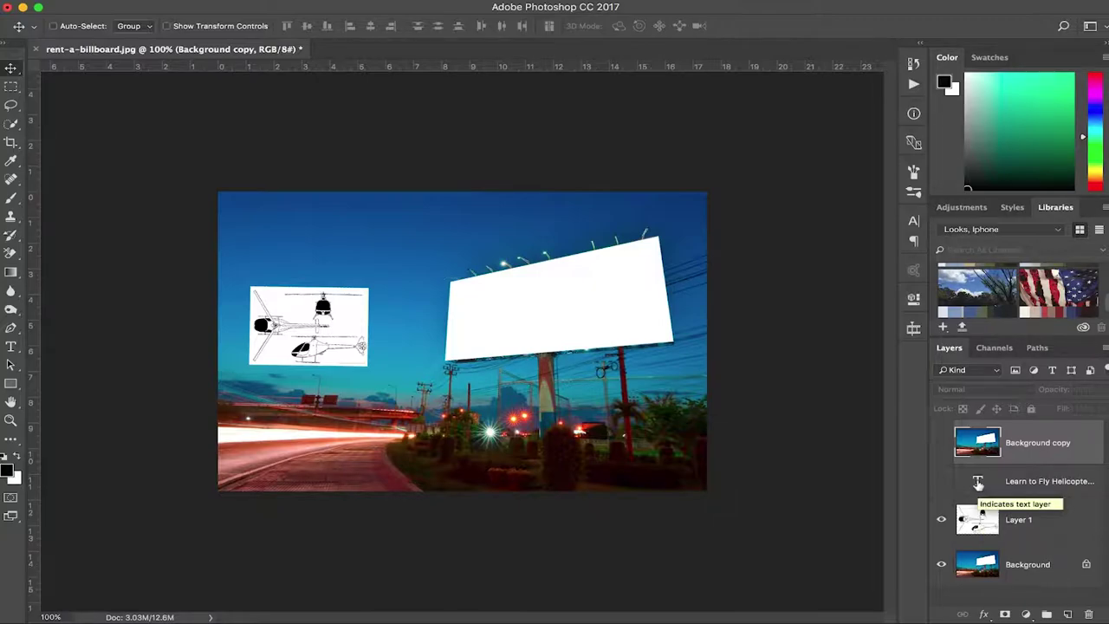
pyautogui.press('super')
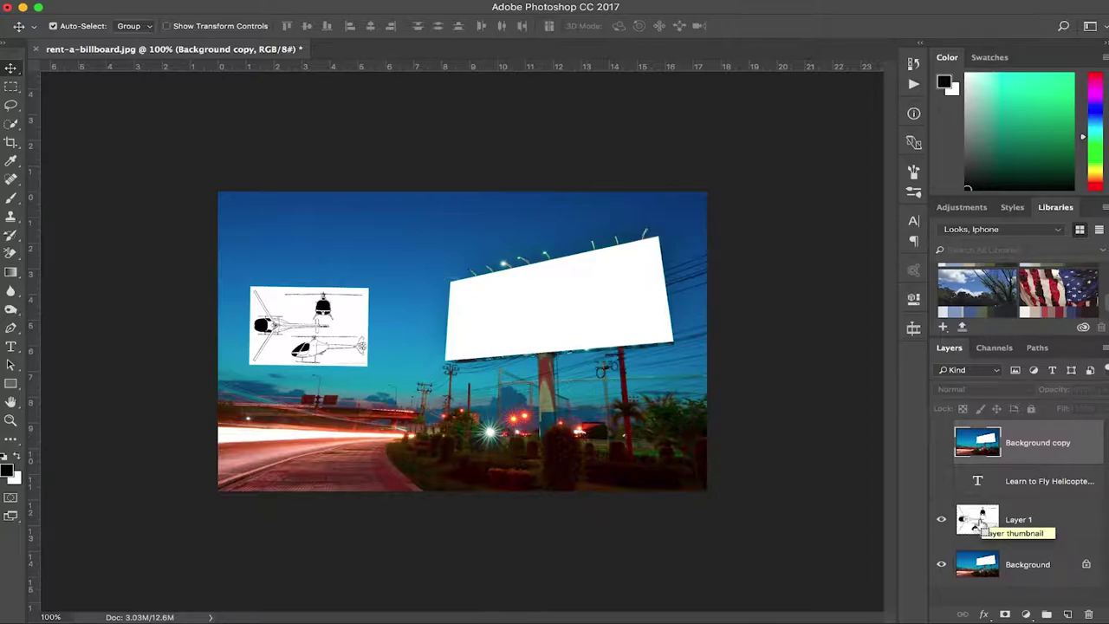
pyautogui.keyDown('super'); pyautogui.click(982, 527); pyautogui.keyUp('super')
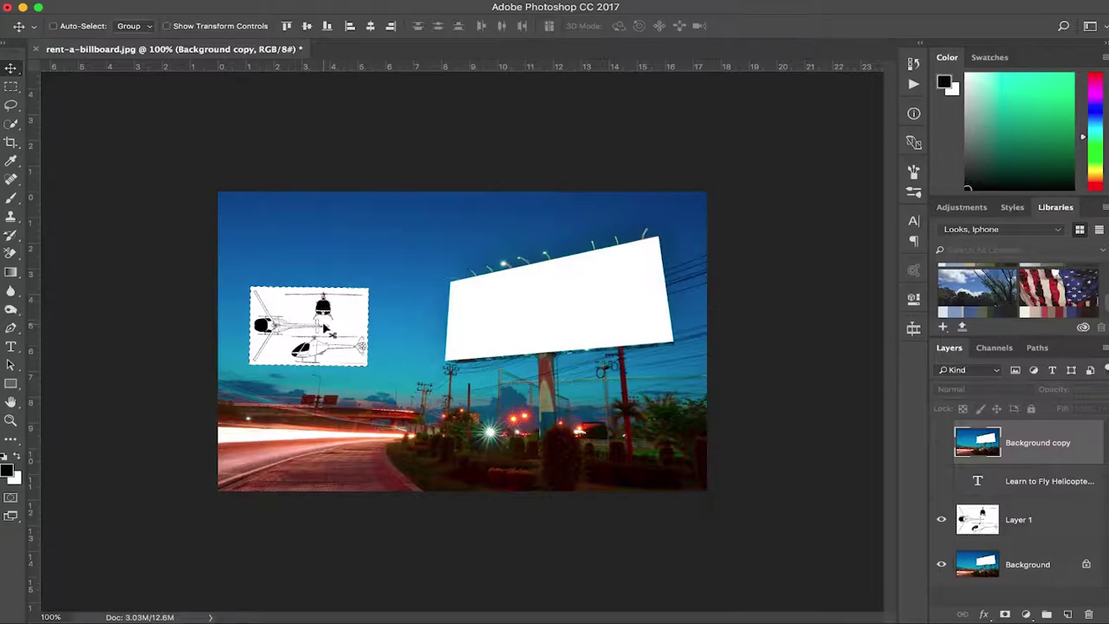
pyautogui.press('super')
pyautogui.press('super+d')
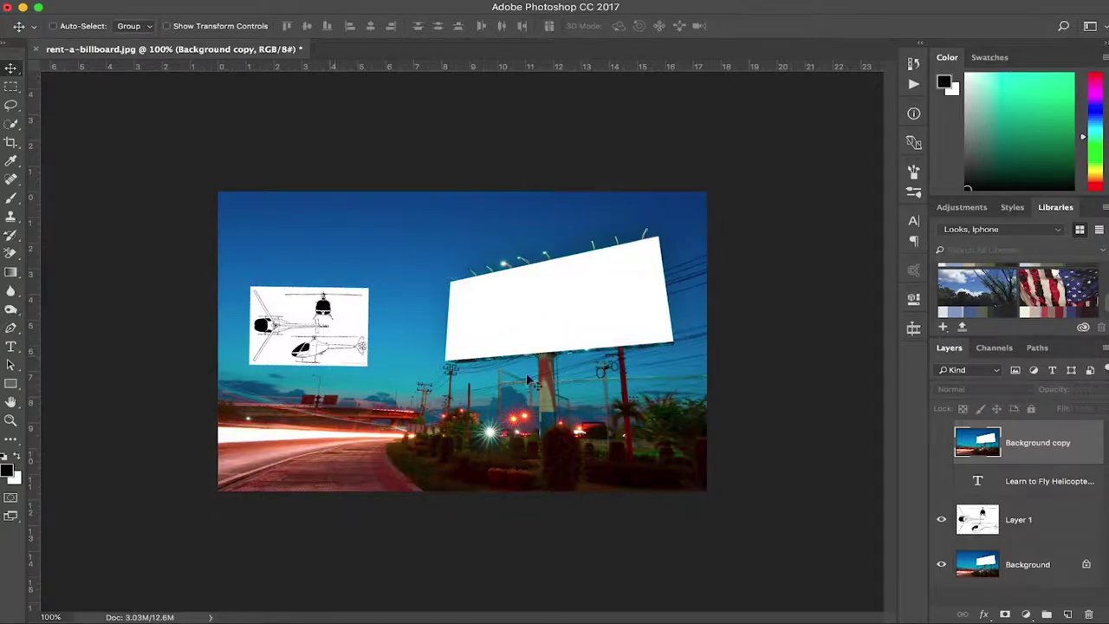
pyautogui.click(941, 519)
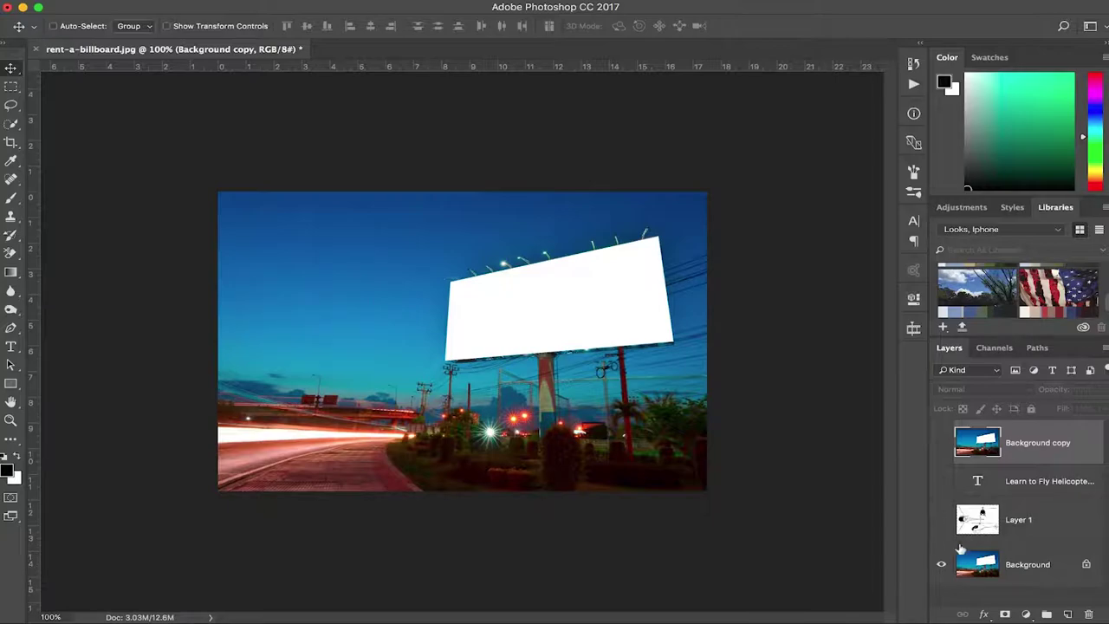
# Show Background copy and draw a Vanishing Point plane on the billboard's four corners.
pyautogui.click(941, 443)
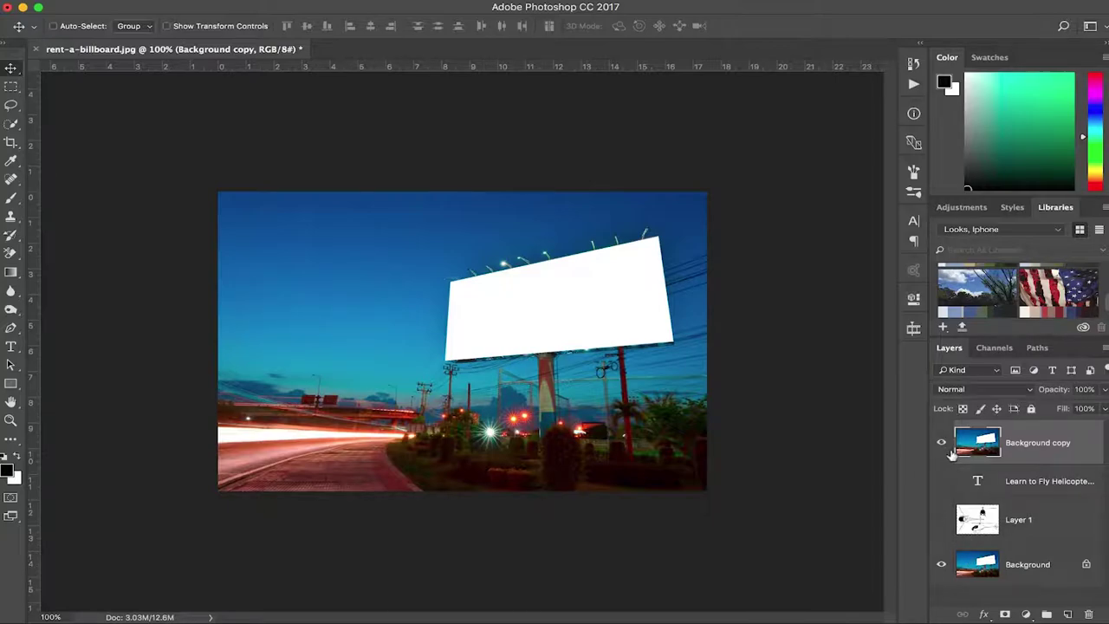
pyautogui.click(381, 2)
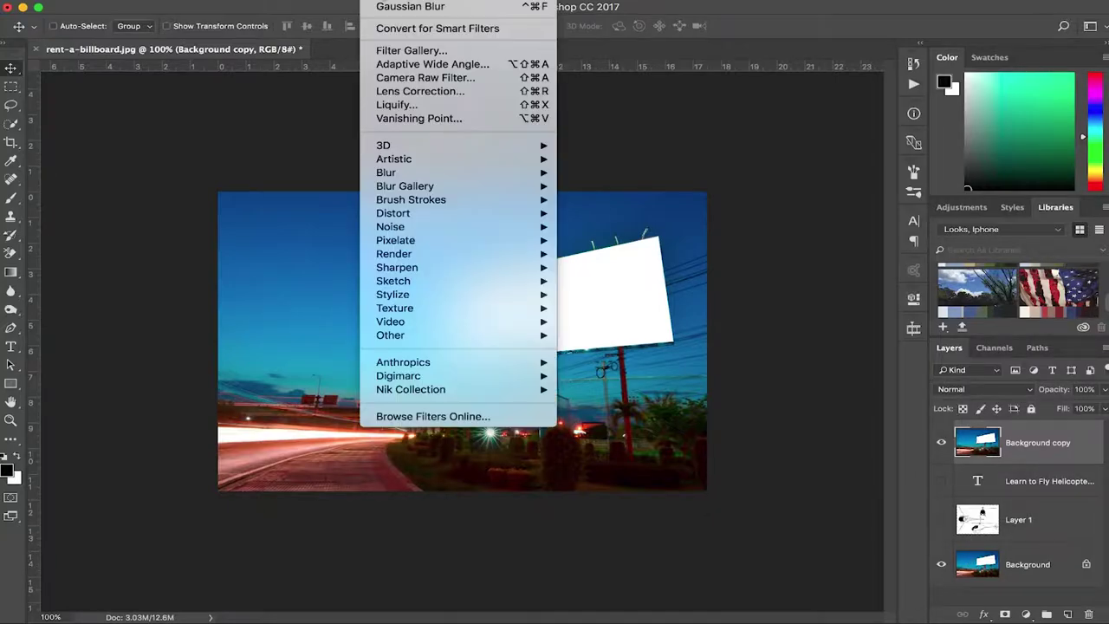
pyautogui.click(425, 122)
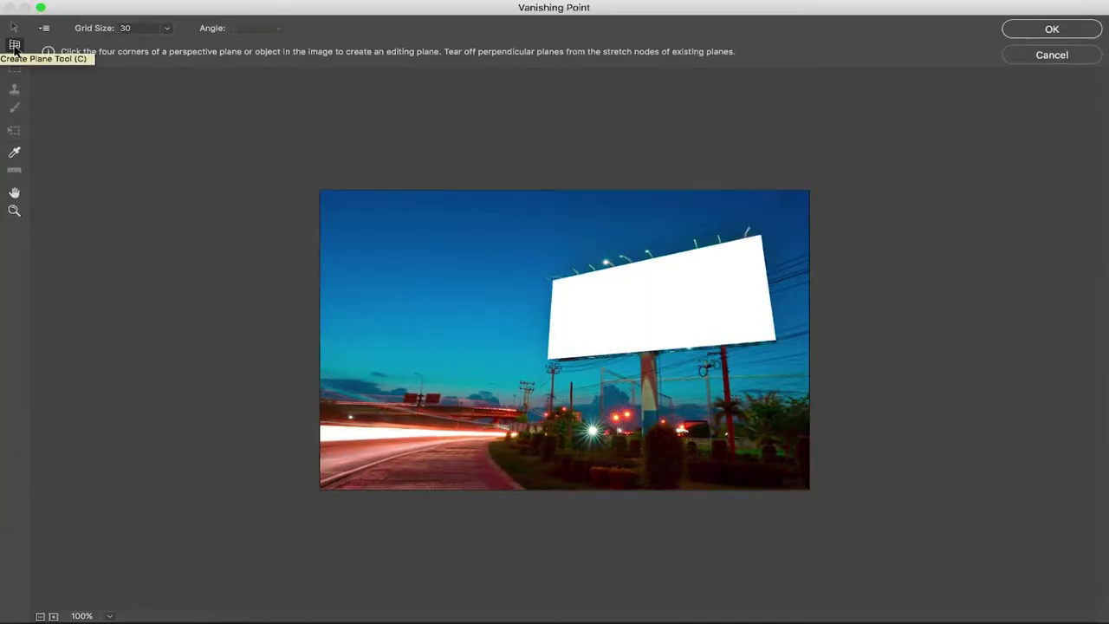
pyautogui.click(554, 282)
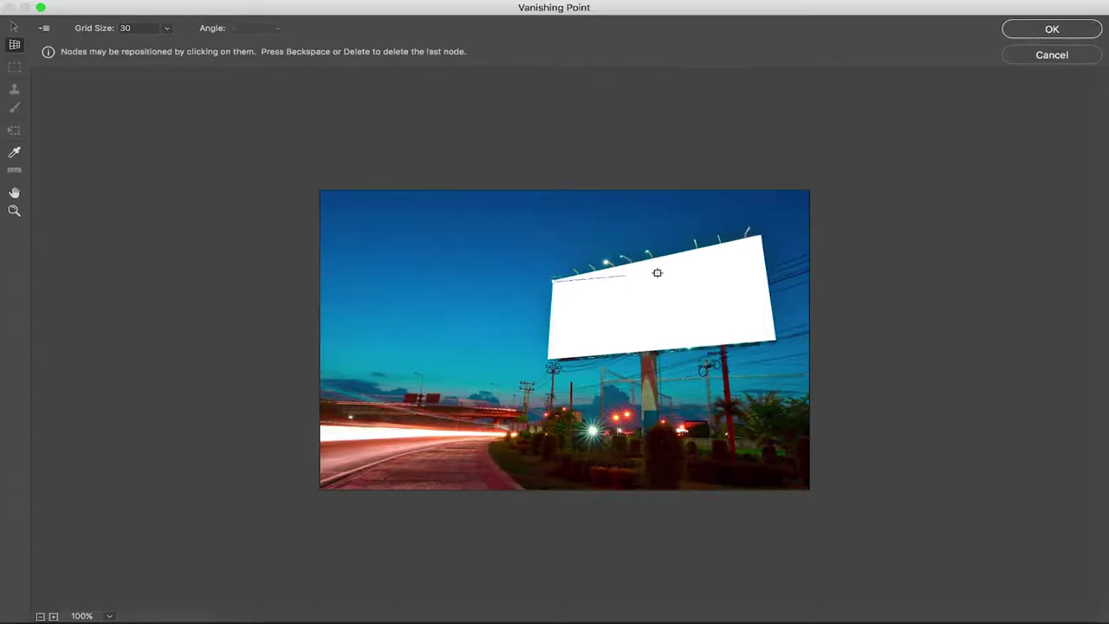
pyautogui.click(759, 235)
pyautogui.click(776, 339)
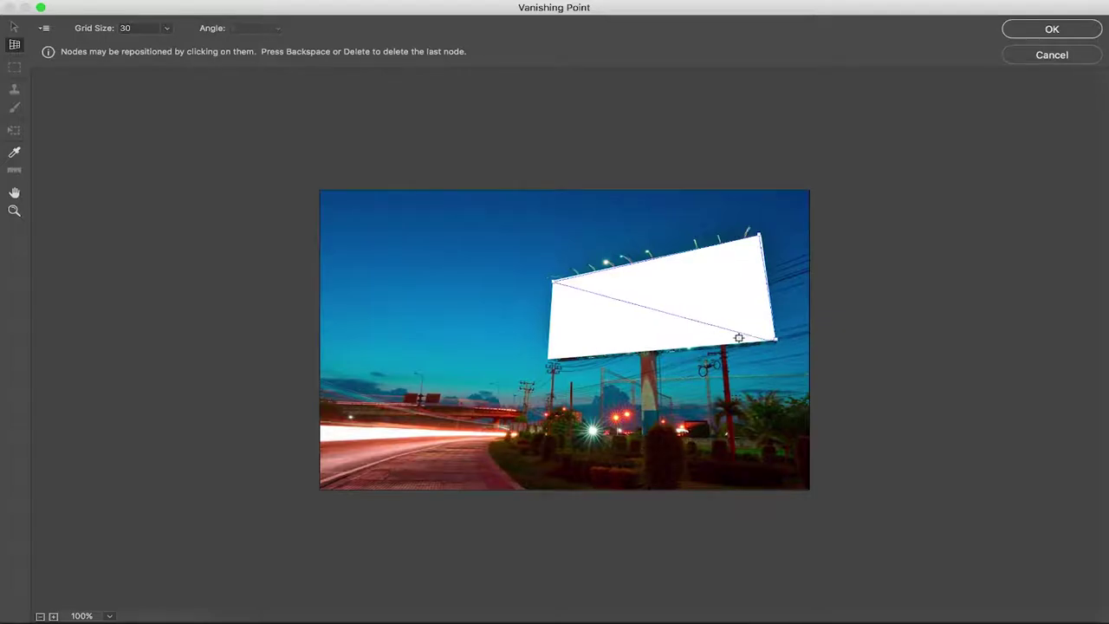
pyautogui.click(547, 357)
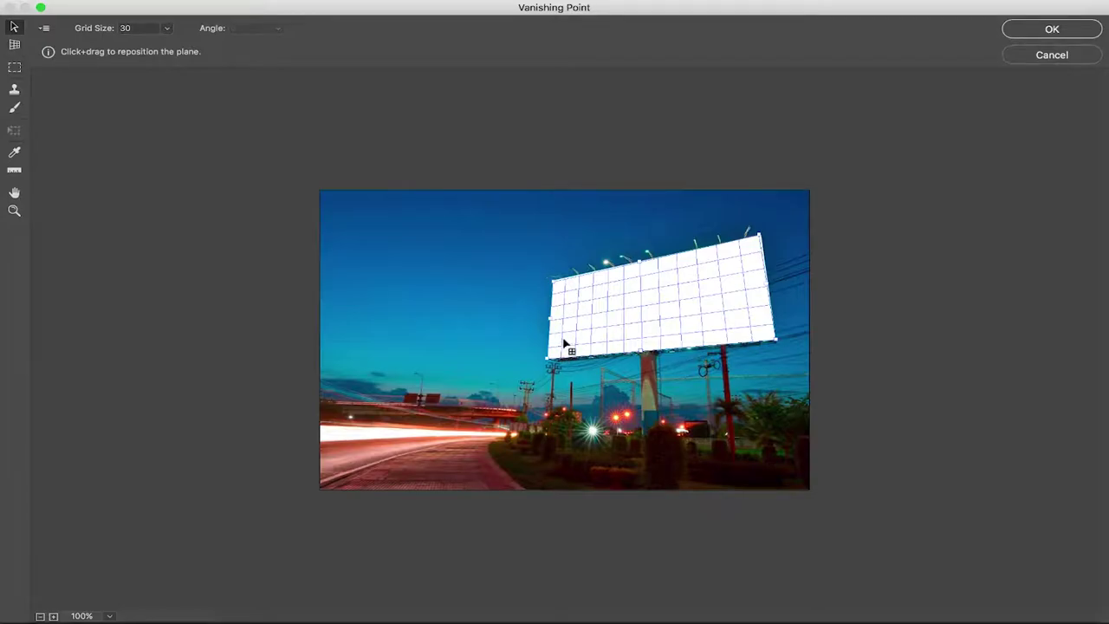
# Zoom in and fine-tune the plane's top-left and top-right corners onto the billboard.
pyautogui.press('super+plus')
pyautogui.press('super+plus')
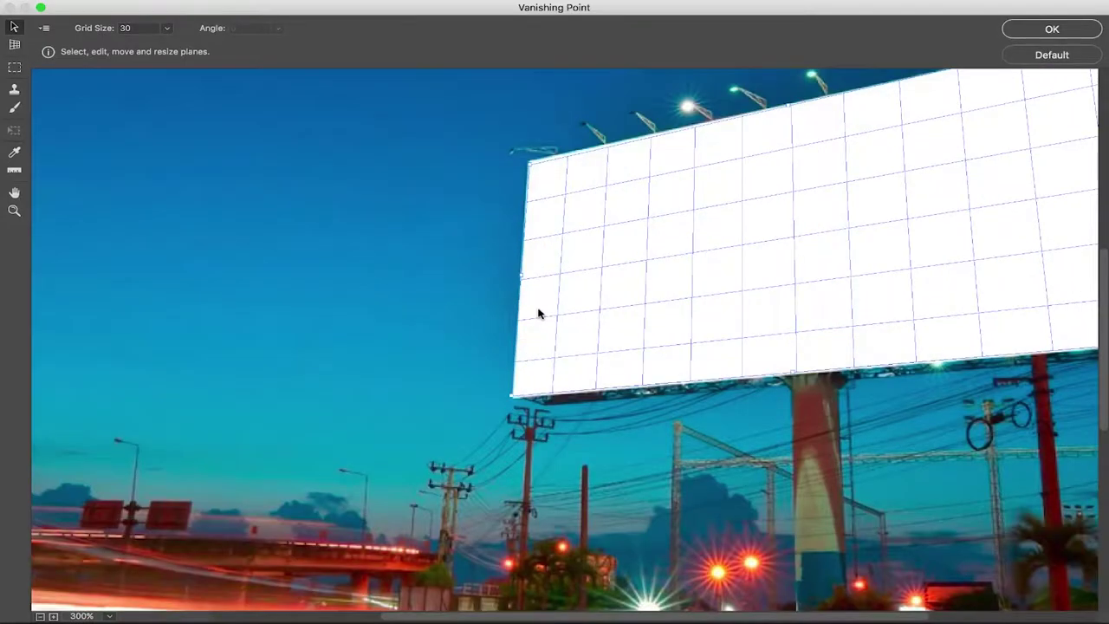
pyautogui.press('space')
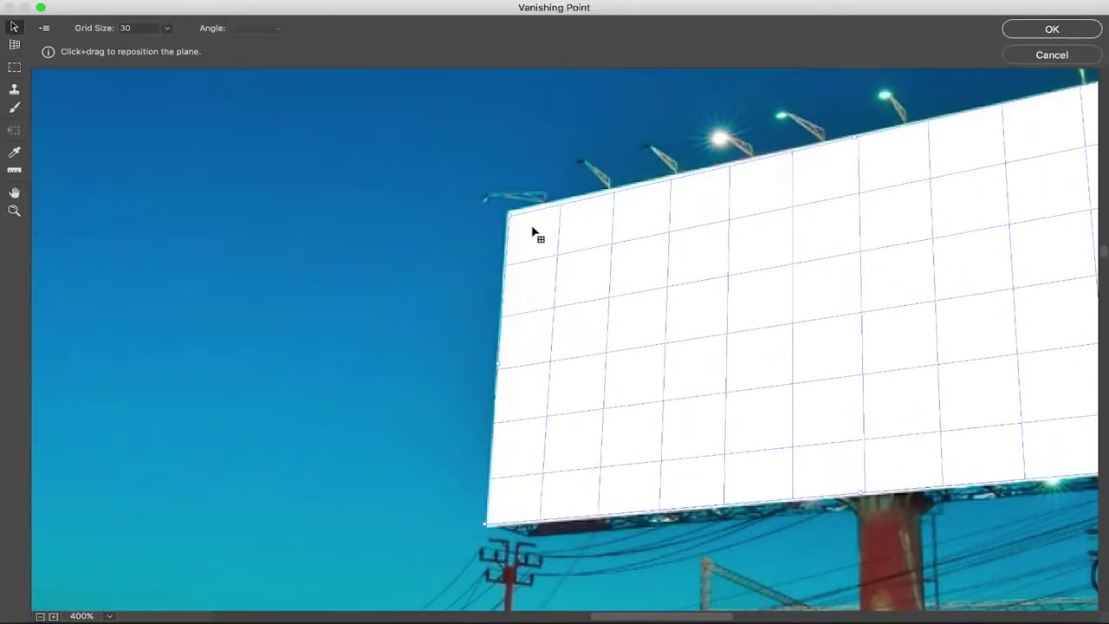
pyautogui.moveTo(511, 221); pyautogui.dragTo(509, 217)
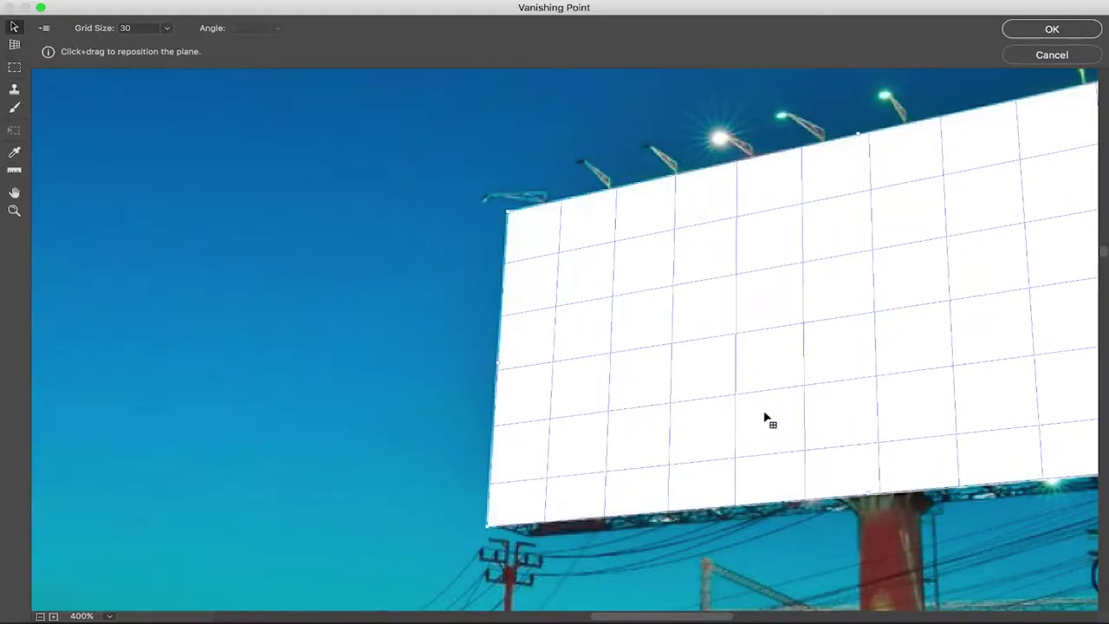
pyautogui.moveTo(861, 396); pyautogui.dragTo(425, 415)
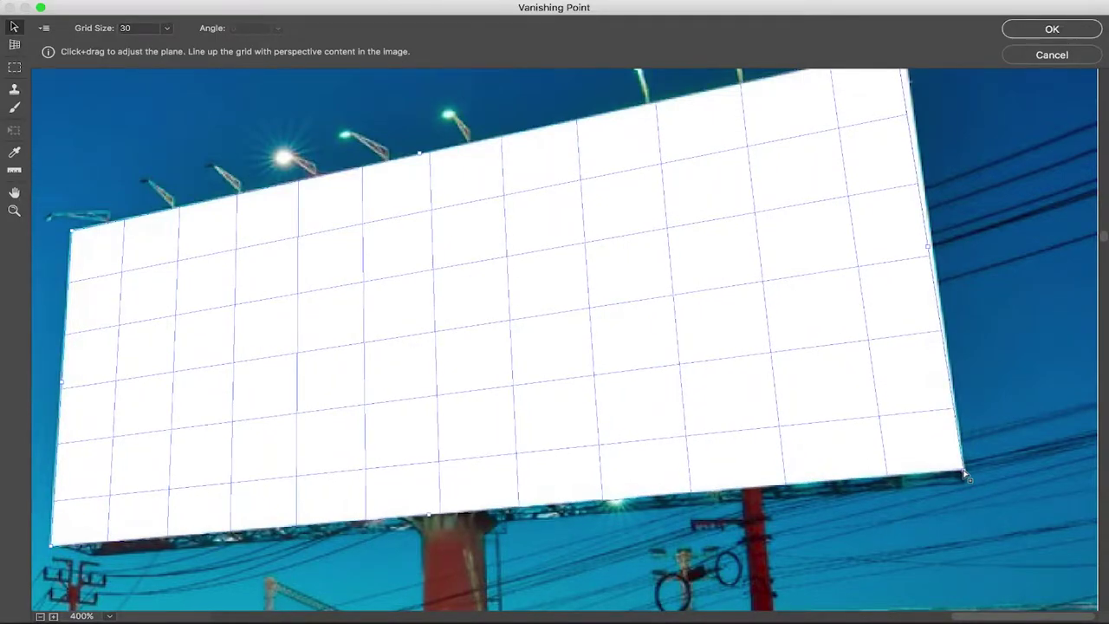
pyautogui.moveTo(906, 352); pyautogui.dragTo(906, 439)
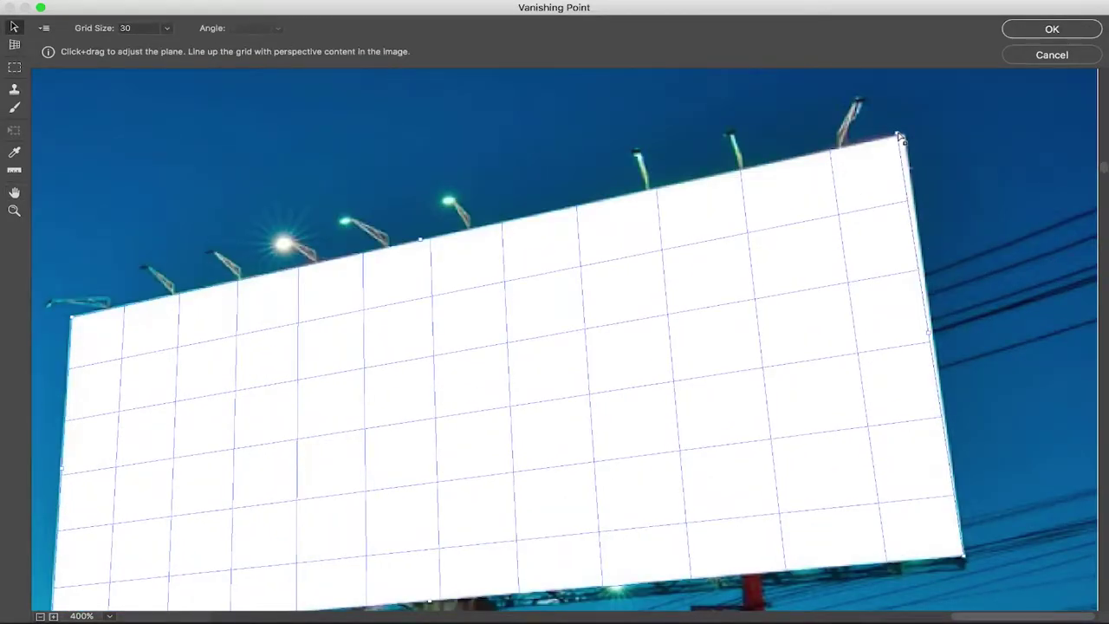
pyautogui.moveTo(900, 137); pyautogui.dragTo(904, 139)
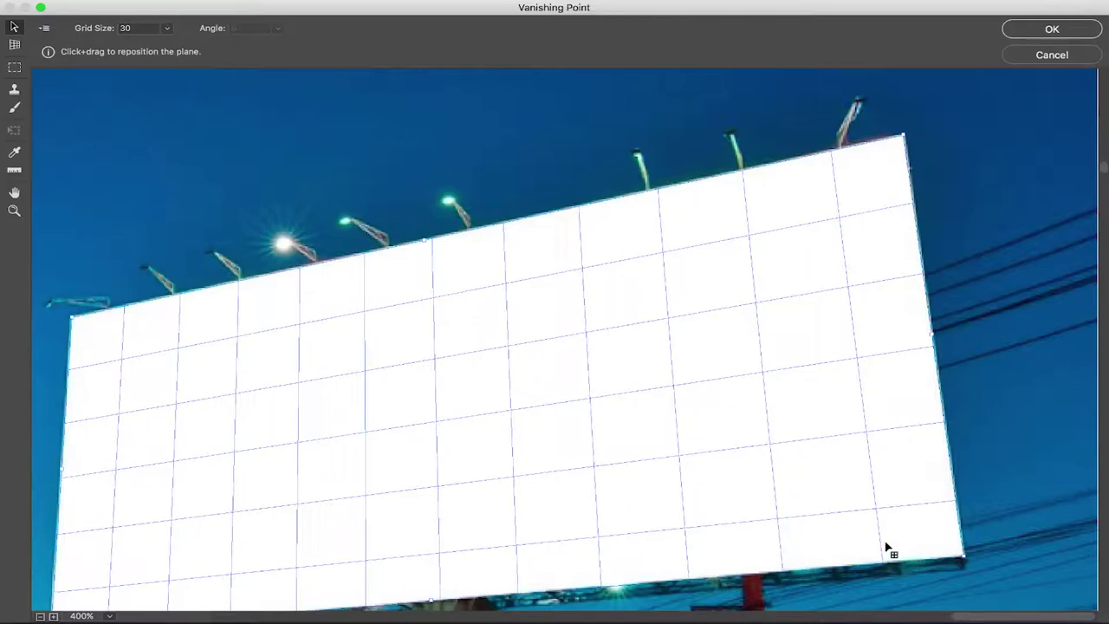
# Zoom back out, set the plane's grid size to 30, and paste the helicopter drawing.
pyautogui.press('alt')
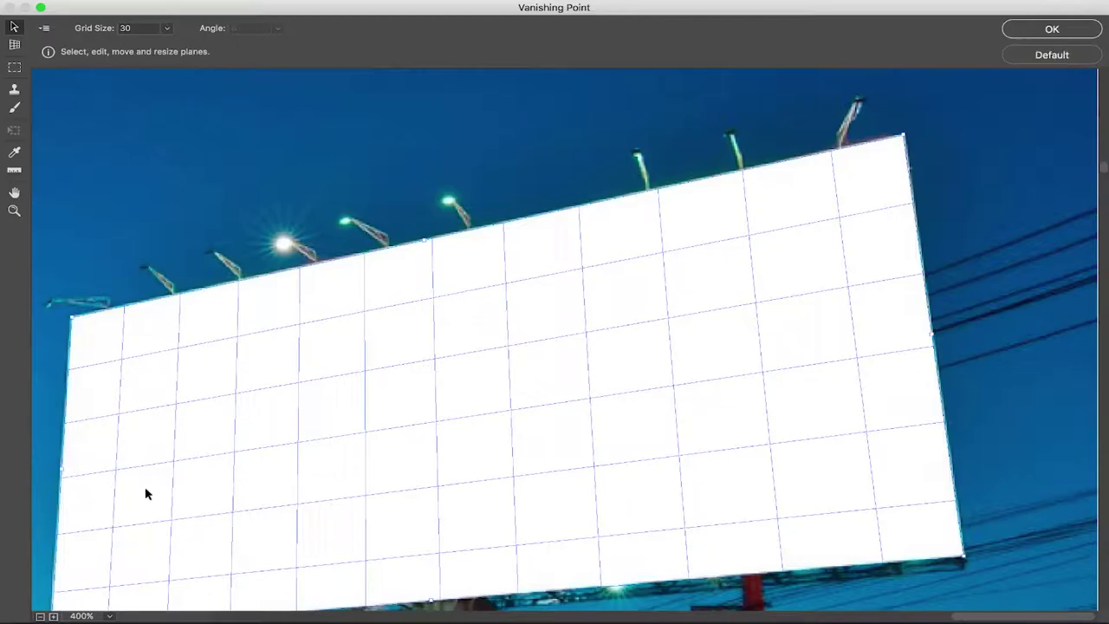
pyautogui.scroll(-2, 144, 486)
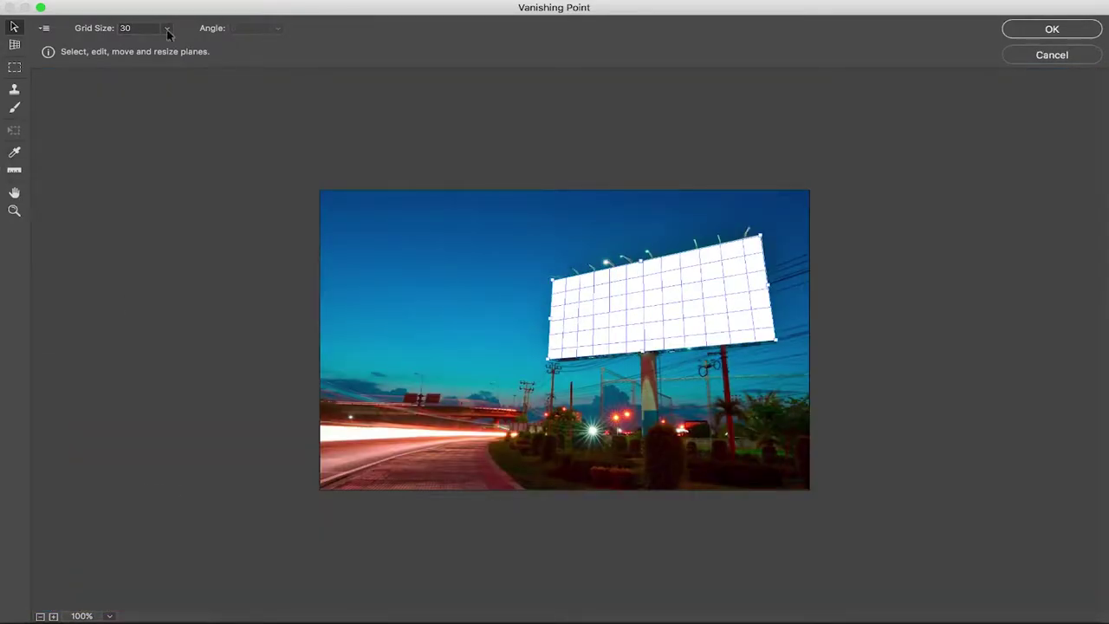
pyautogui.click(119, 32)
pyautogui.write('10')
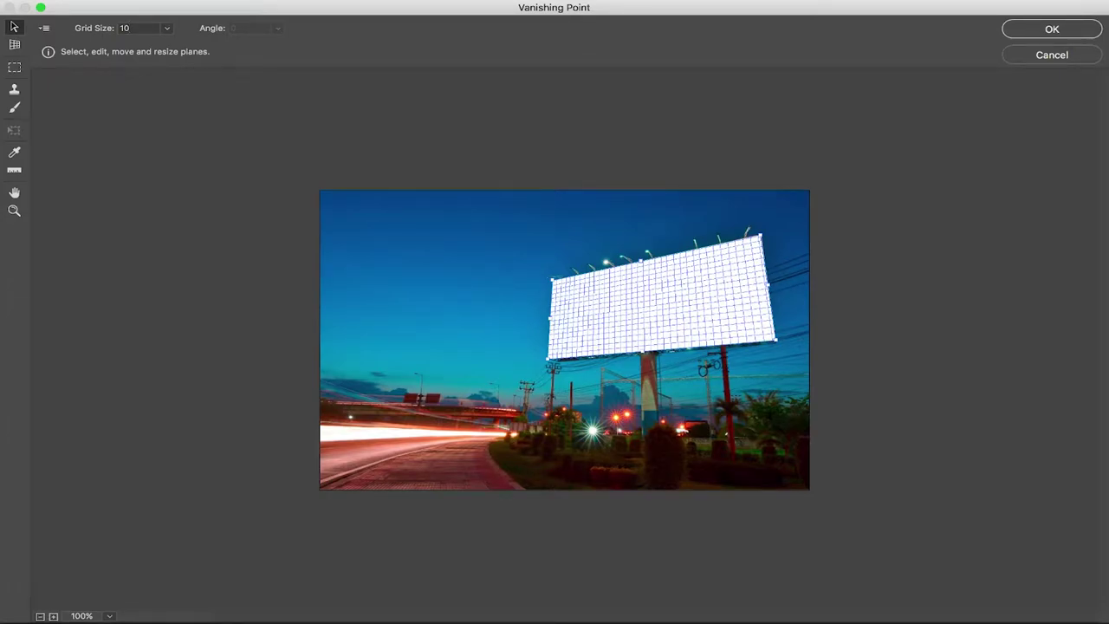
pyautogui.write('0')
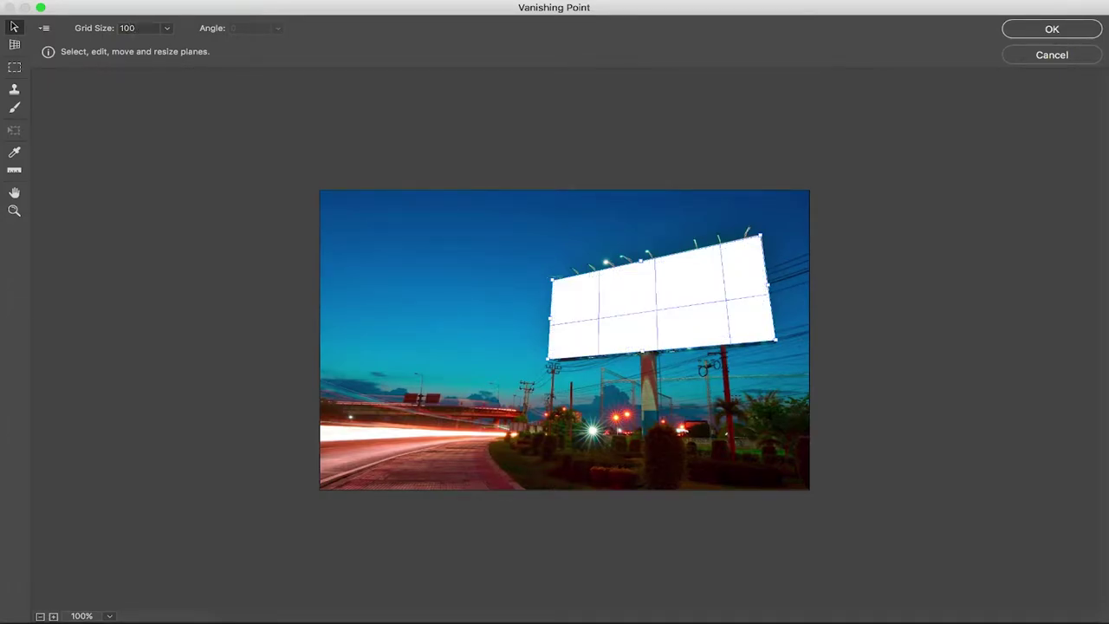
pyautogui.write('0')
pyautogui.press('BackSpace')
pyautogui.press('BackSpace')
pyautogui.press('BackSpace')
pyautogui.press('BackSpace')
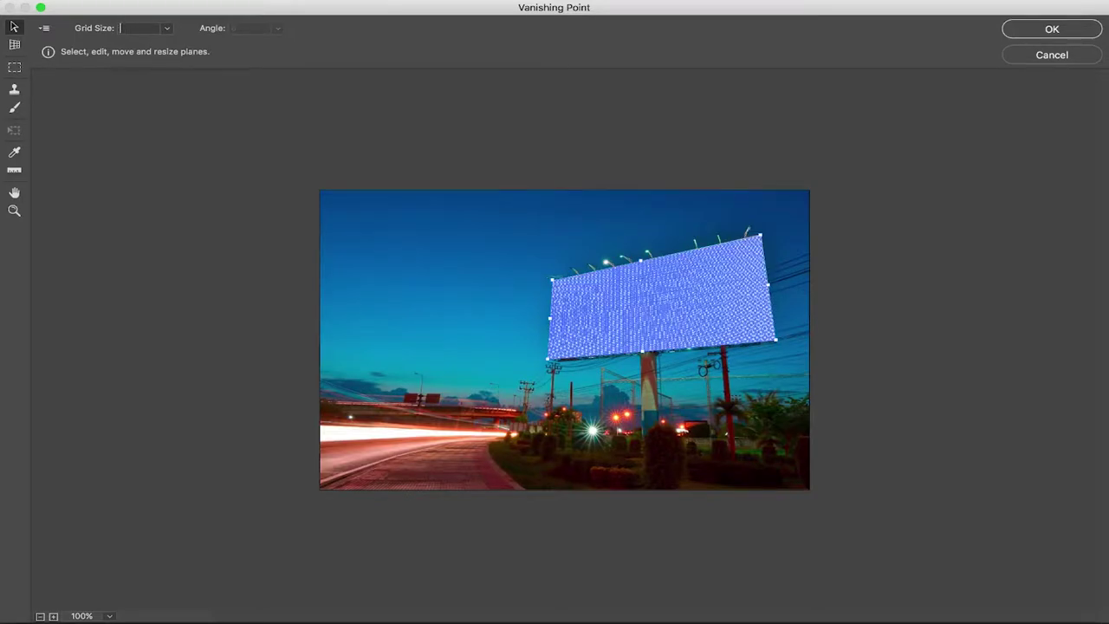
pyautogui.write('30')
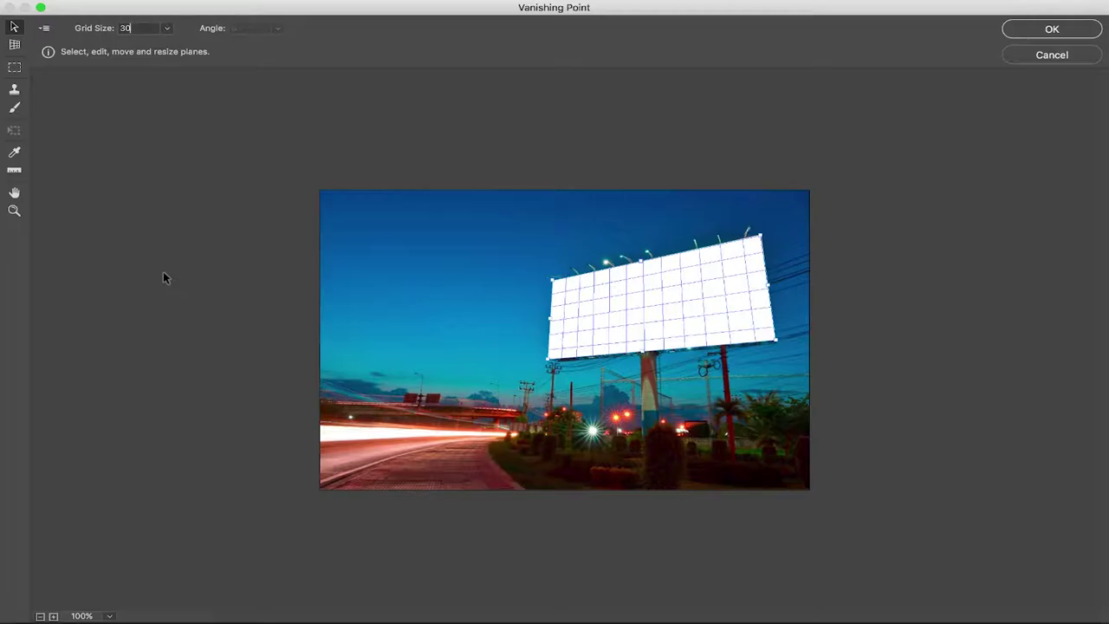
pyautogui.press('alt')
pyautogui.press('super+v')
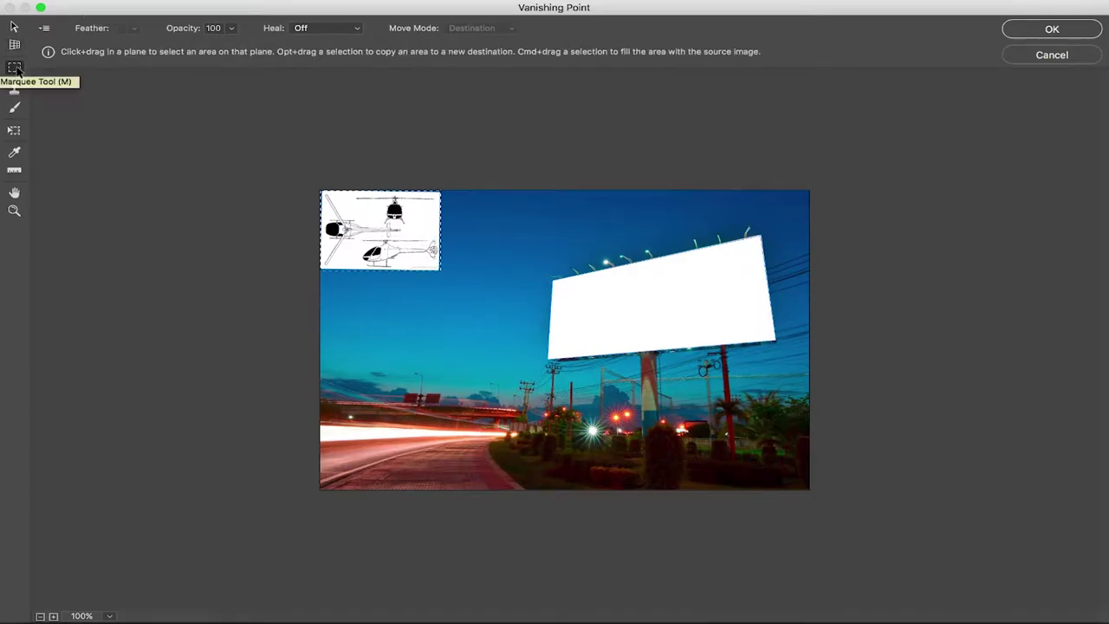
# Drag the pasted helicopters onto the billboard's right side, scale them down, and apply.
pyautogui.moveTo(367, 235); pyautogui.dragTo(756, 336)
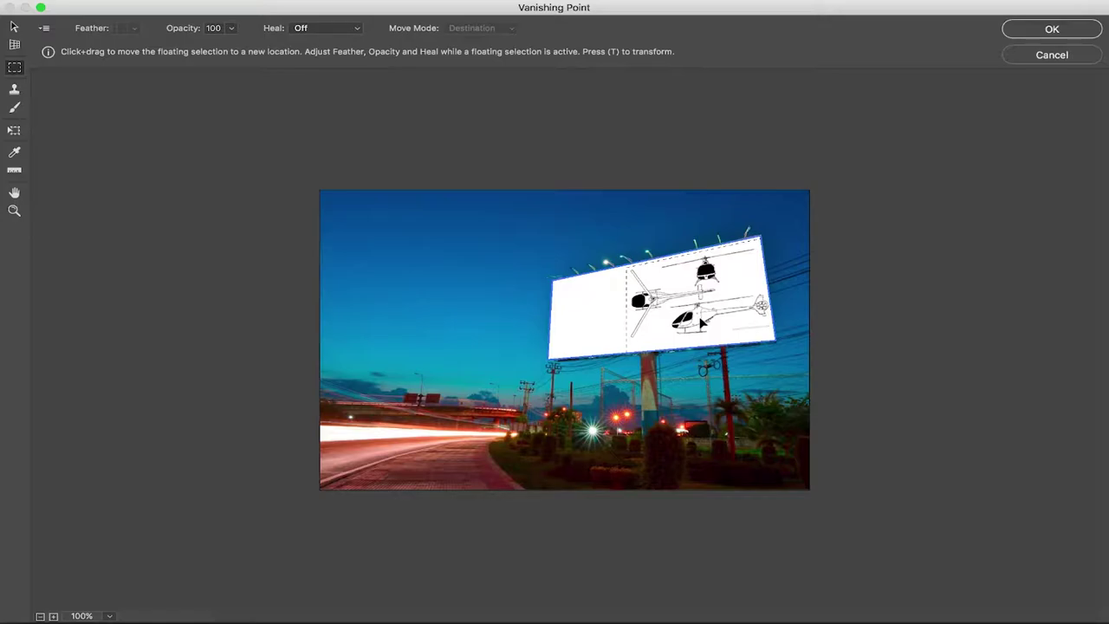
pyautogui.press('t')
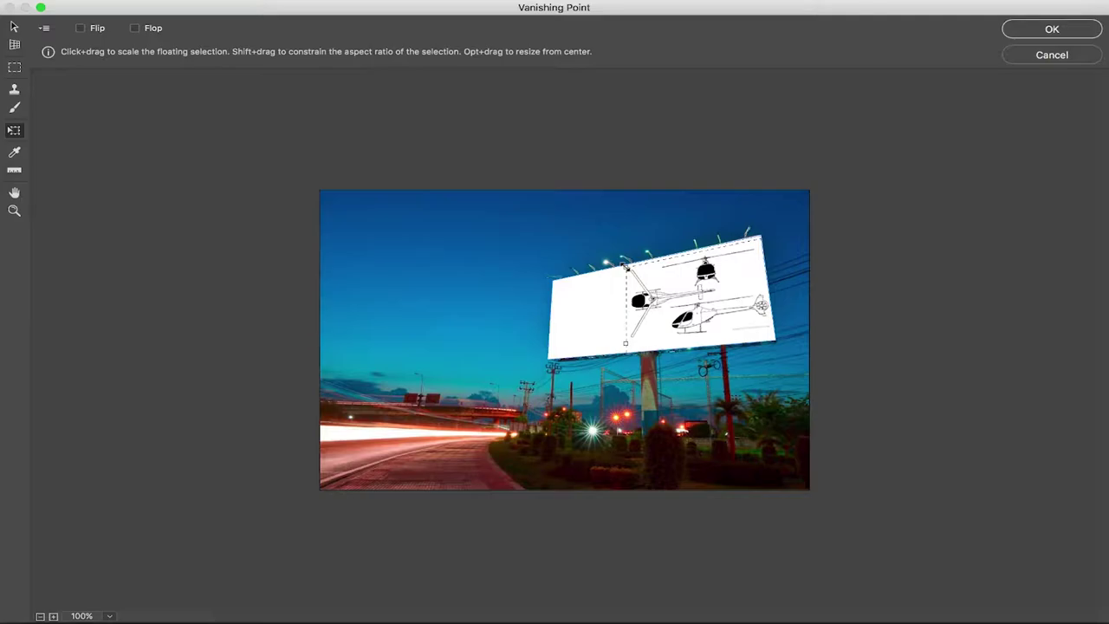
pyautogui.moveTo(626, 267)
pyautogui.mouseDown()
pyautogui.moveTo(653, 278)
pyautogui.moveTo(636, 269)
pyautogui.mouseUp()
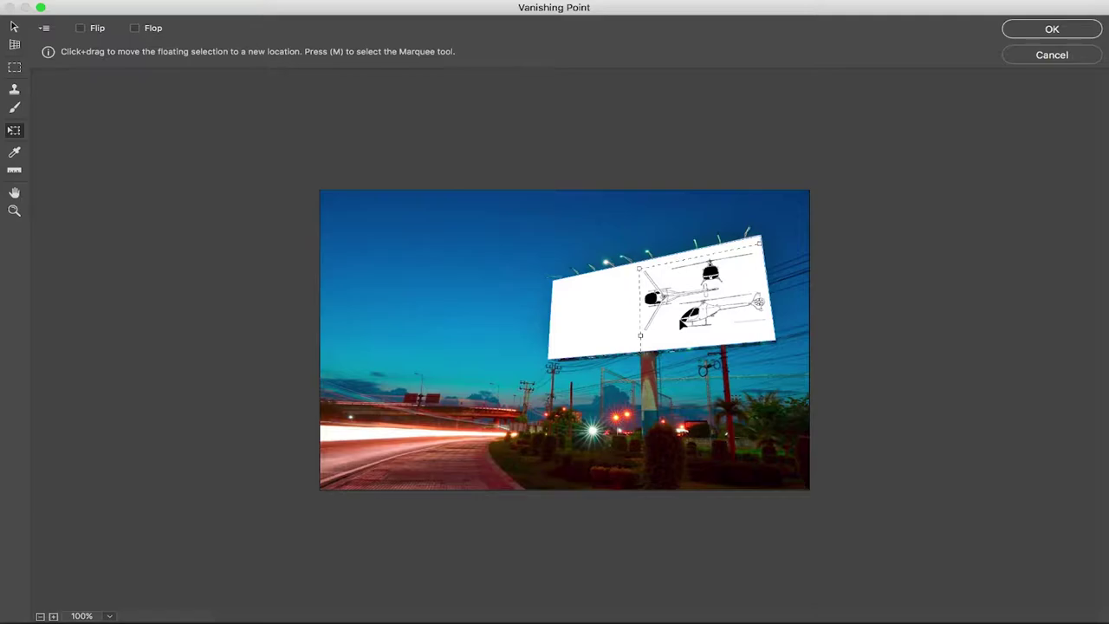
pyautogui.press('Return')
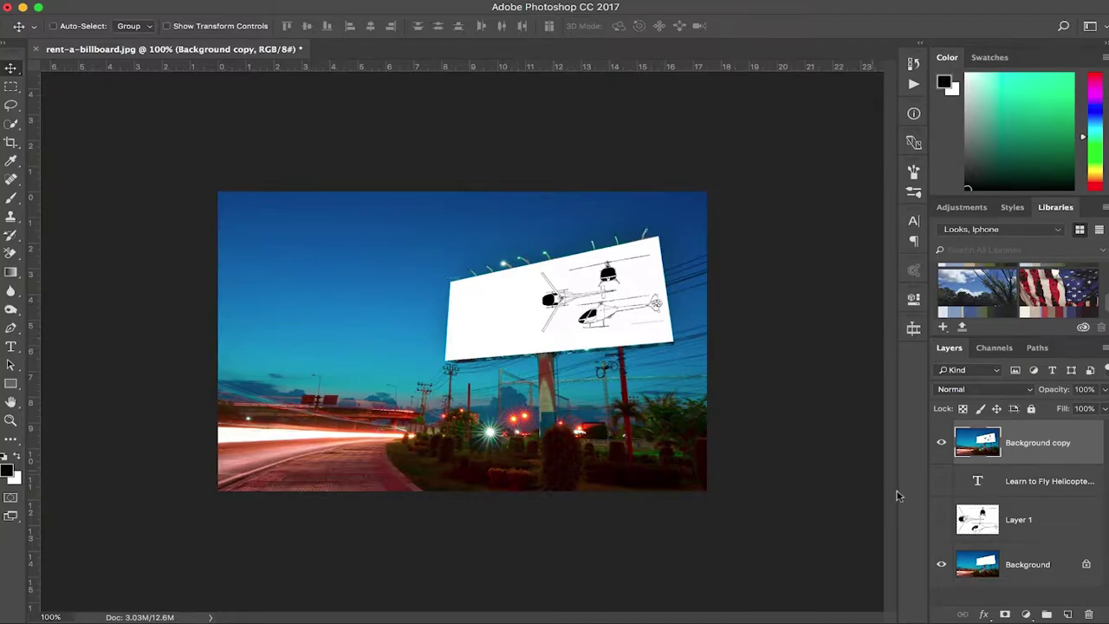
# Hide Background copy, show the text layer, and copy its letters as a selection.
pyautogui.click(941, 444)
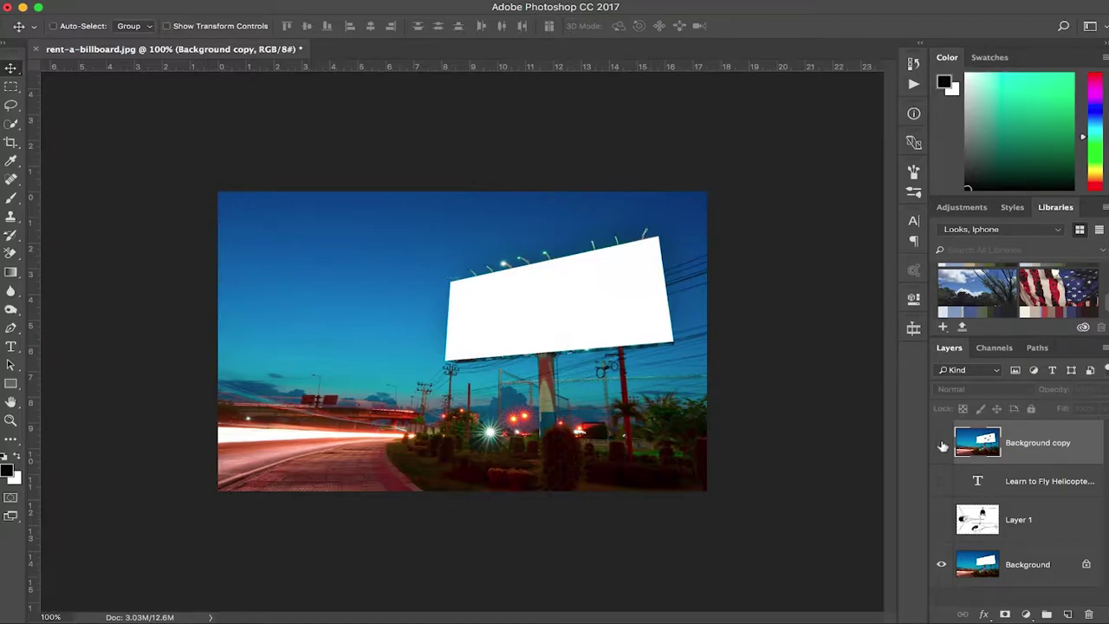
pyautogui.click(942, 482)
pyautogui.press('super')
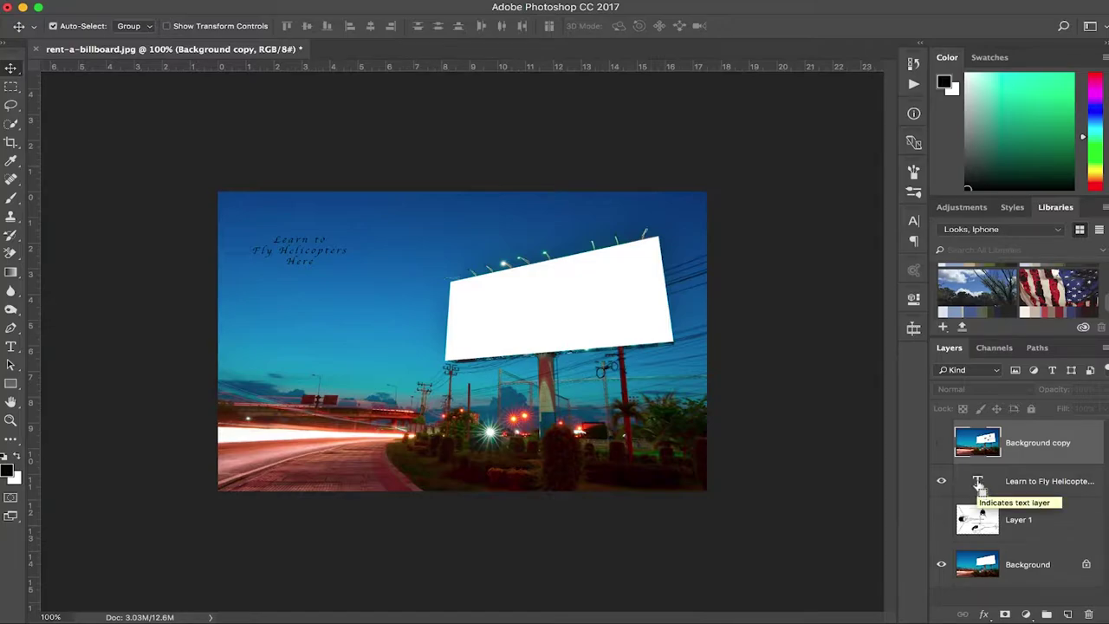
pyautogui.keyDown('super'); pyautogui.click(978, 487); pyautogui.keyUp('super')
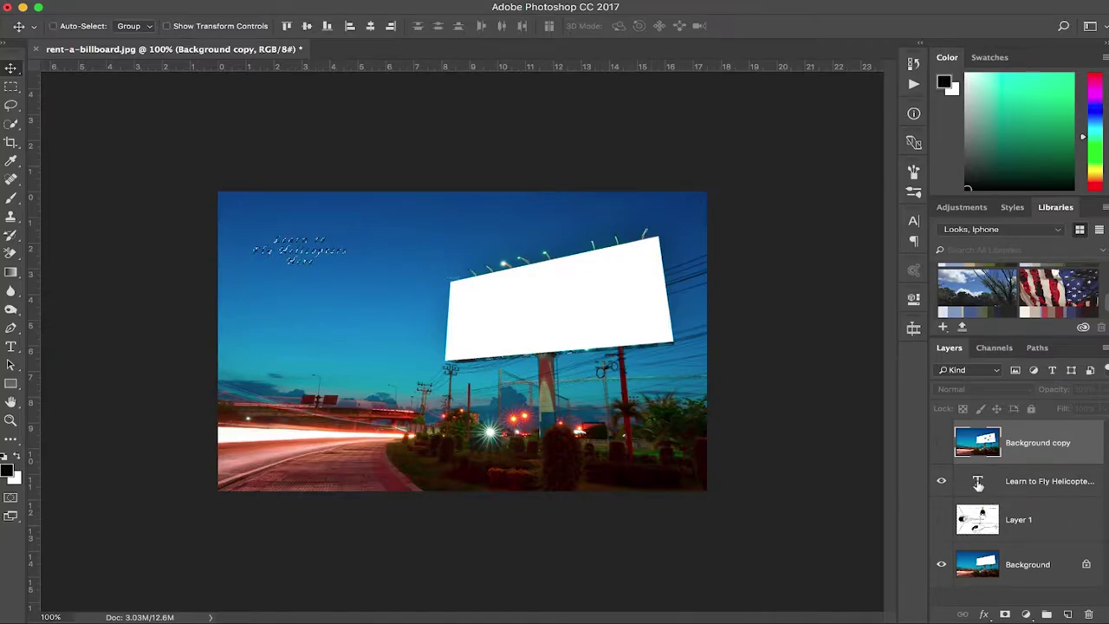
pyautogui.press('super')
pyautogui.press('super+d')
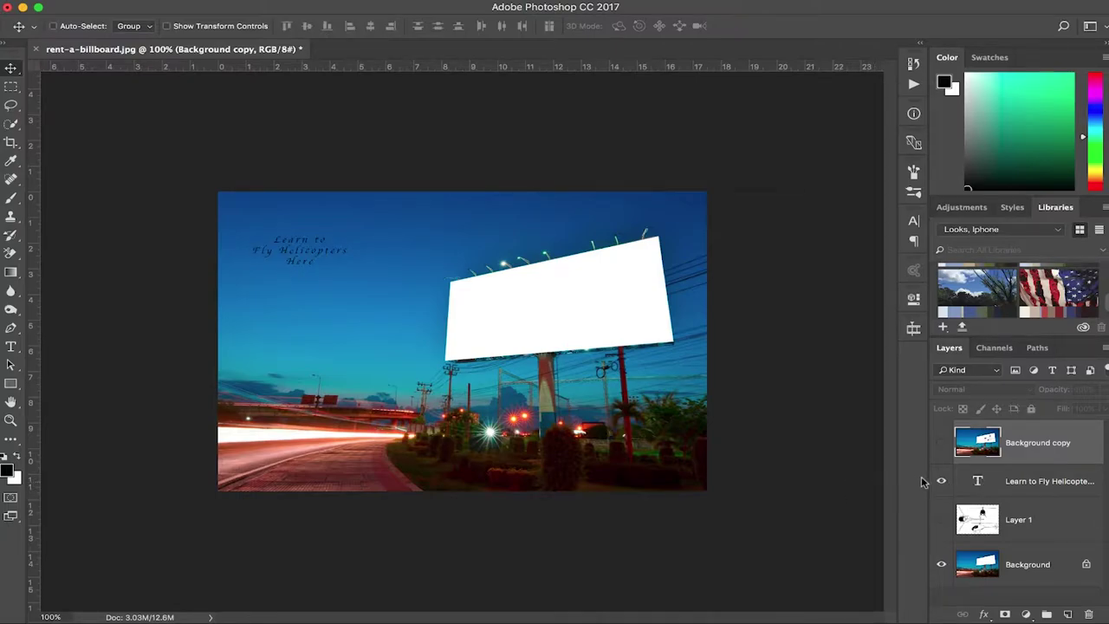
# Hide the text layer again and show the Background copy layer.
pyautogui.click(943, 481)
pyautogui.click(941, 443)
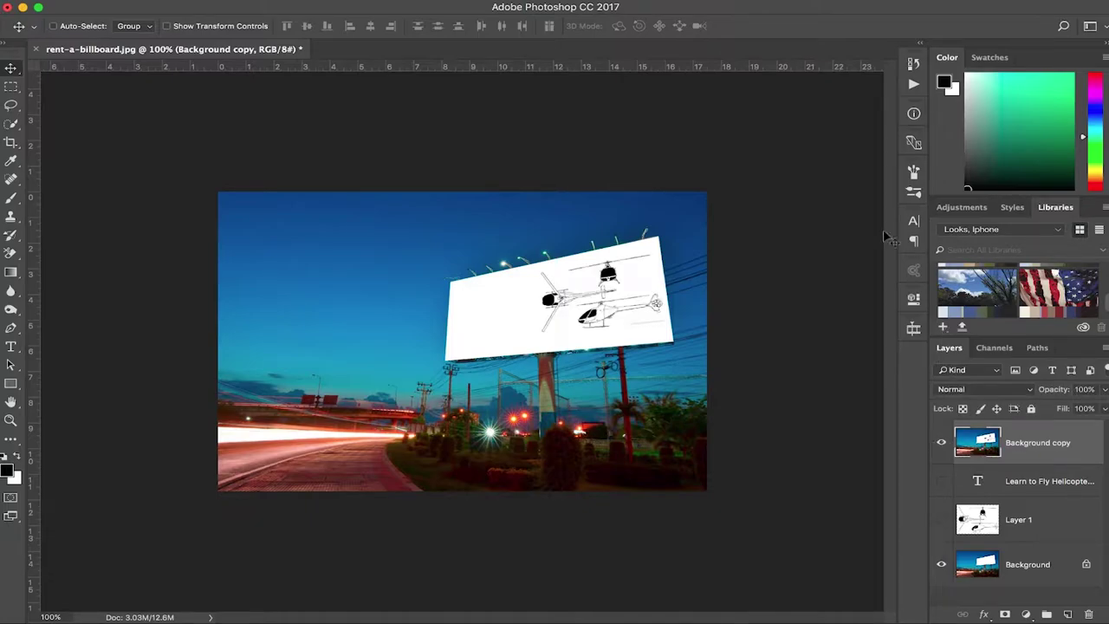
pyautogui.click(382, 1)
# Paste the text in Vanishing Point, place it on the billboard's left side, enlarge it, and apply.
pyautogui.click(408, 118)
pyautogui.press('cmd+v')
pyautogui.moveTo(319, 192); pyautogui.dragTo(618, 319)
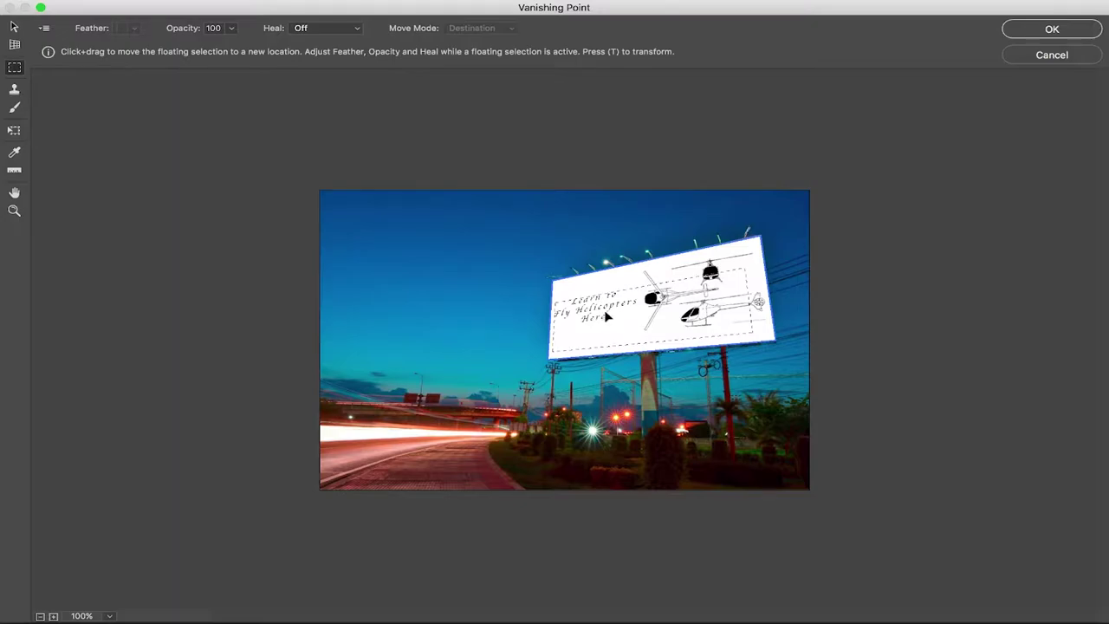
pyautogui.press('t')
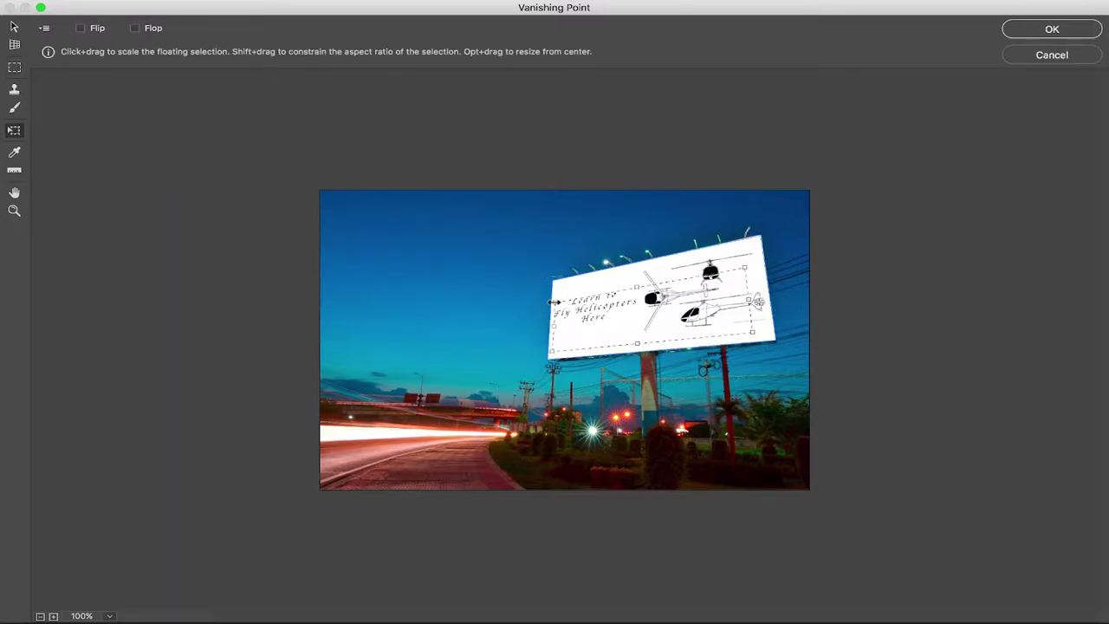
pyautogui.moveTo(553, 300); pyautogui.dragTo(542, 296)
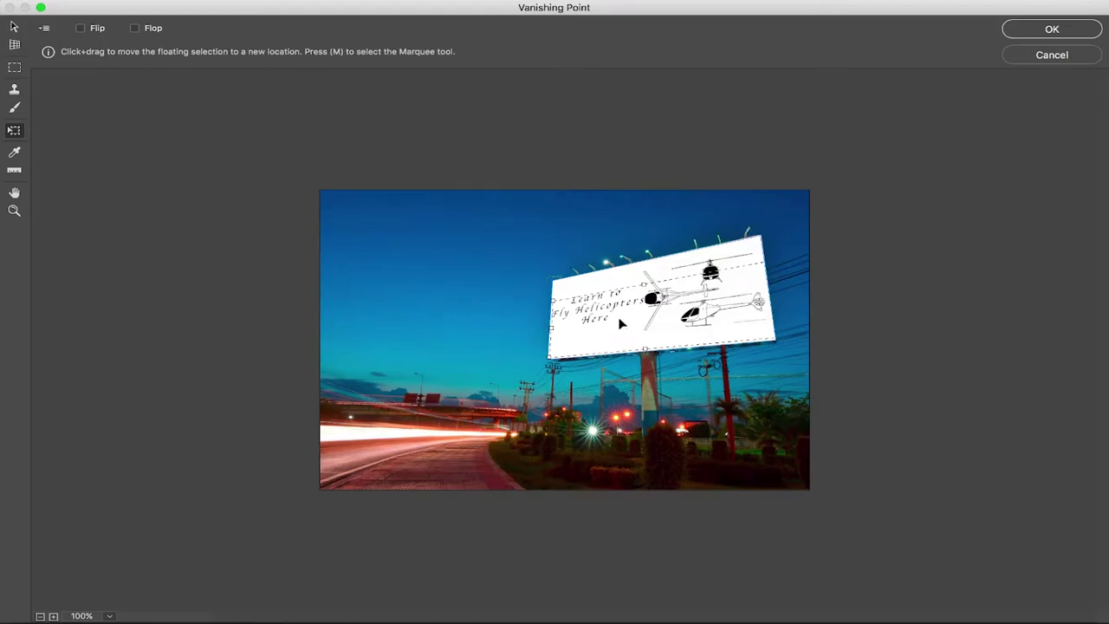
pyautogui.press('Return')
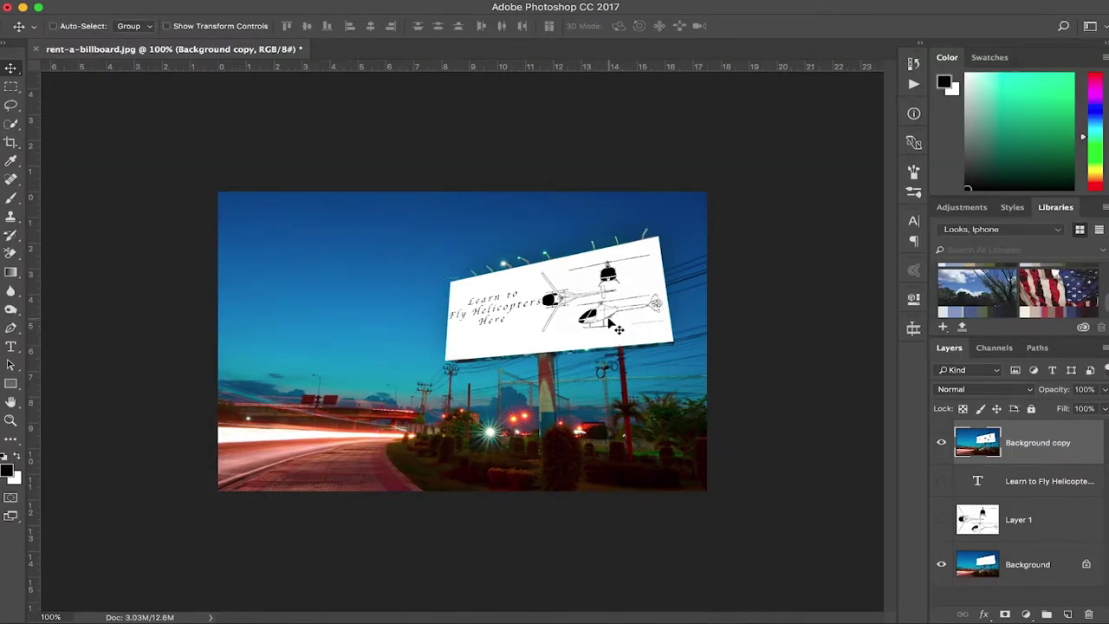